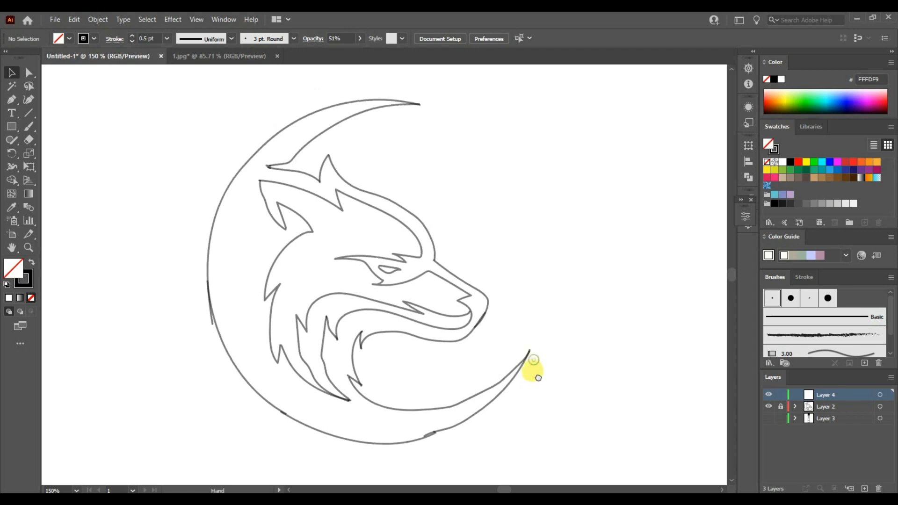
- Draw an unfilled circle about 350 px in diameter and fit it to the outer edge of the moon sketch
{"action": "left_click_drag", "start_coordinate": [12, 126], "coordinate": [56, 150]}
{"action": "left_click", "coordinate": [56, 150]}
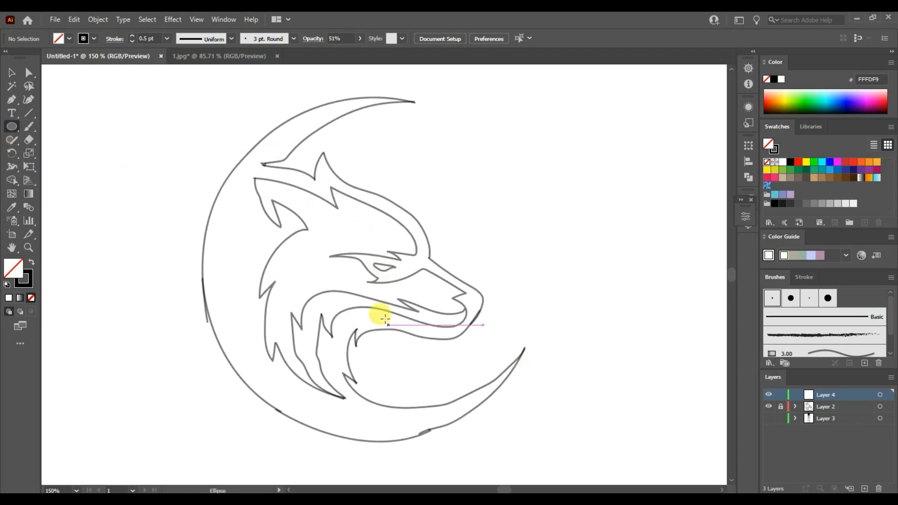
{"action": "left_click_drag", "start_coordinate": [343, 153], "coordinate": [672, 419]}
{"action": "key", "text": "v"}
{"action": "left_click_drag", "start_coordinate": [463, 301], "coordinate": [371, 260]}
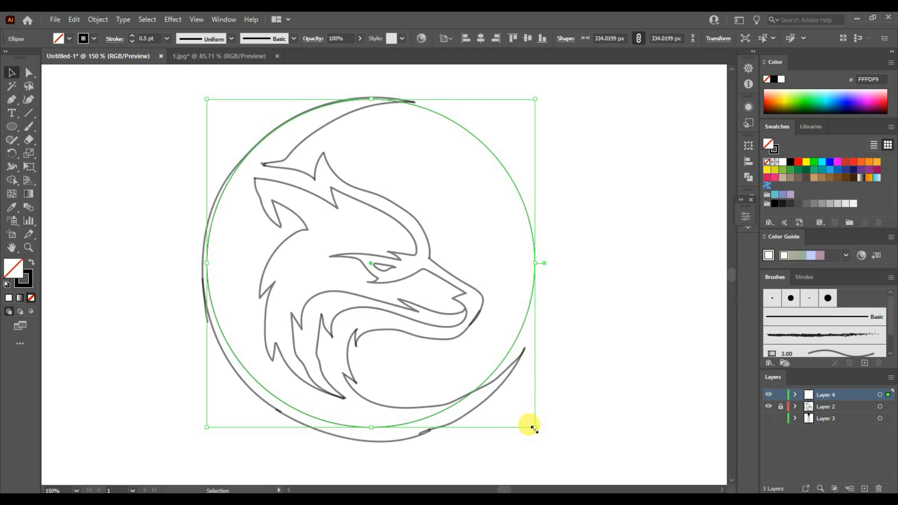
{"action": "left_click_drag", "start_coordinate": [535, 430], "coordinate": [561, 448]}
{"action": "left_click_drag", "start_coordinate": [492, 412], "coordinate": [495, 413]}
{"action": "left_click_drag", "start_coordinate": [561, 456], "coordinate": [553, 441]}
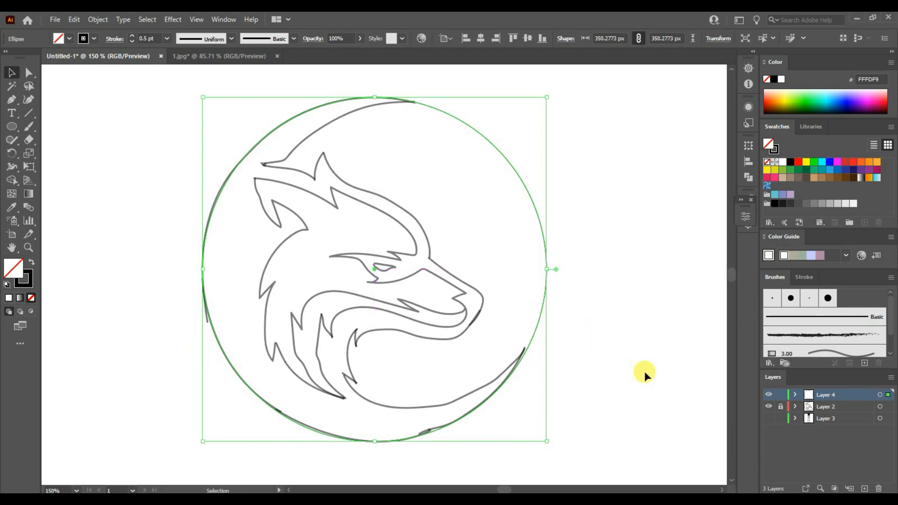
- Give the outer moon circle a solid black fill with no stroke
{"action": "left_click", "coordinate": [620, 347]}
{"action": "left_click", "coordinate": [545, 276]}
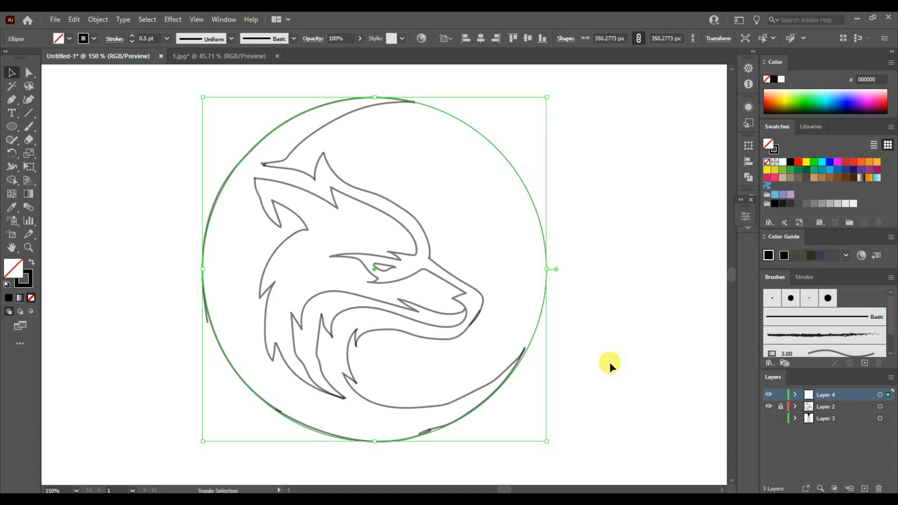
{"action": "left_click", "coordinate": [610, 362]}
{"action": "left_click", "coordinate": [203, 260]}
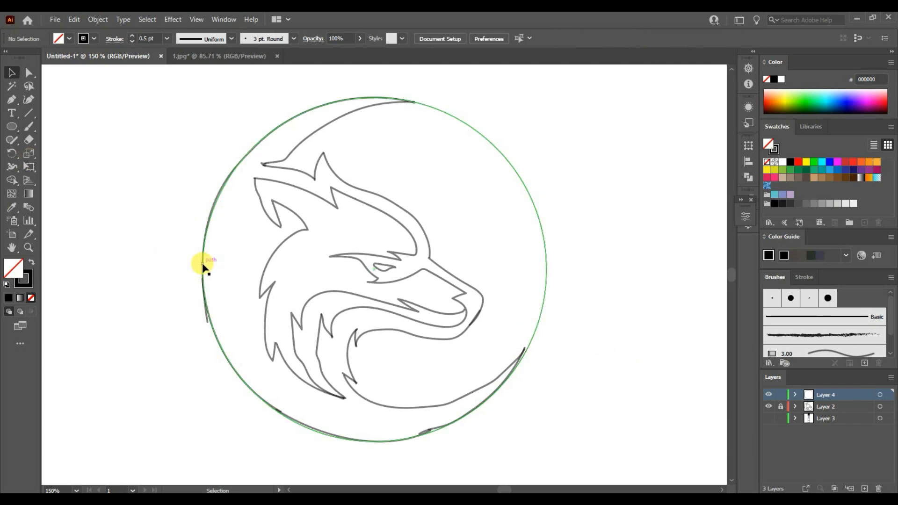
{"action": "left_click", "coordinate": [9, 298]}
{"action": "left_click", "coordinate": [28, 283]}
{"action": "left_click", "coordinate": [31, 298]}
{"action": "left_click", "coordinate": [13, 268]}
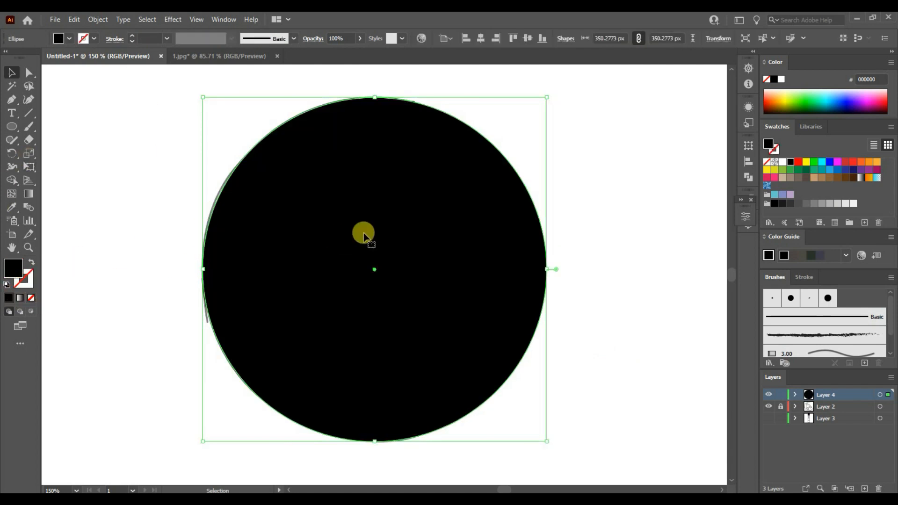
- Duplicate the black circle slightly to its right and hide the original circle in Layer 4
{"action": "left_click_drag", "start_coordinate": [338, 249], "coordinate": [375, 254]}
{"action": "left_click", "coordinate": [794, 394]}
{"action": "left_click", "coordinate": [880, 417]}
{"action": "left_click", "coordinate": [768, 418]}
- Switch the copied circle to an unfilled outline and scale it to about 311 px to match the moon's inner curve
{"action": "left_click_drag", "start_coordinate": [439, 338], "coordinate": [395, 307]}
{"action": "left_click", "coordinate": [30, 297]}
{"action": "left_click", "coordinate": [31, 262]}
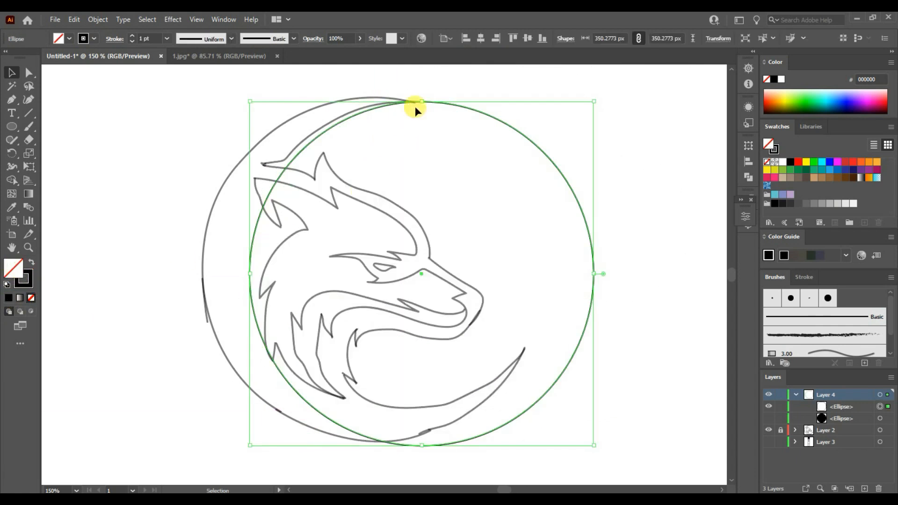
{"action": "left_click_drag", "start_coordinate": [429, 444], "coordinate": [415, 391]}
{"action": "left_click_drag", "start_coordinate": [594, 246], "coordinate": [558, 246]}
{"action": "left_click_drag", "start_coordinate": [404, 390], "coordinate": [395, 407]}
{"action": "left_click_drag", "start_coordinate": [553, 260], "coordinate": [555, 254]}
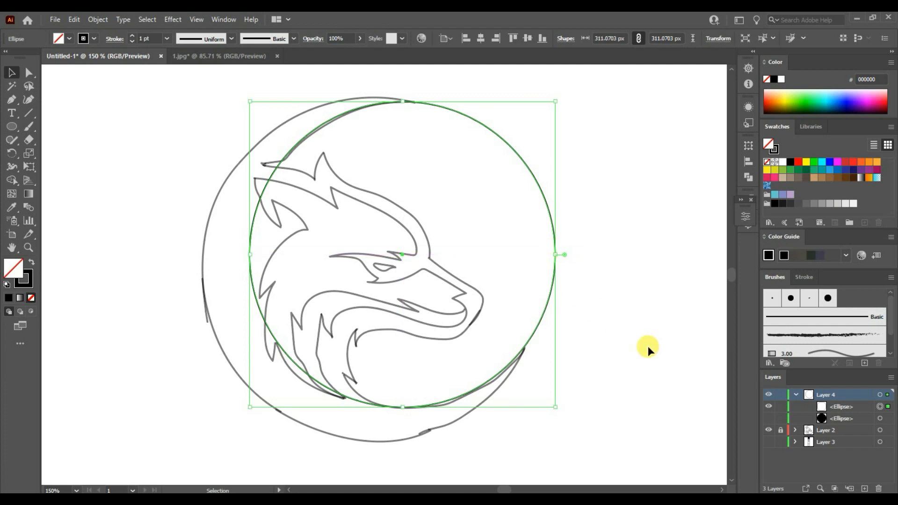
- Fill the smaller circle solid black and unhide the larger circle
{"action": "key", "text": "shift+x"}
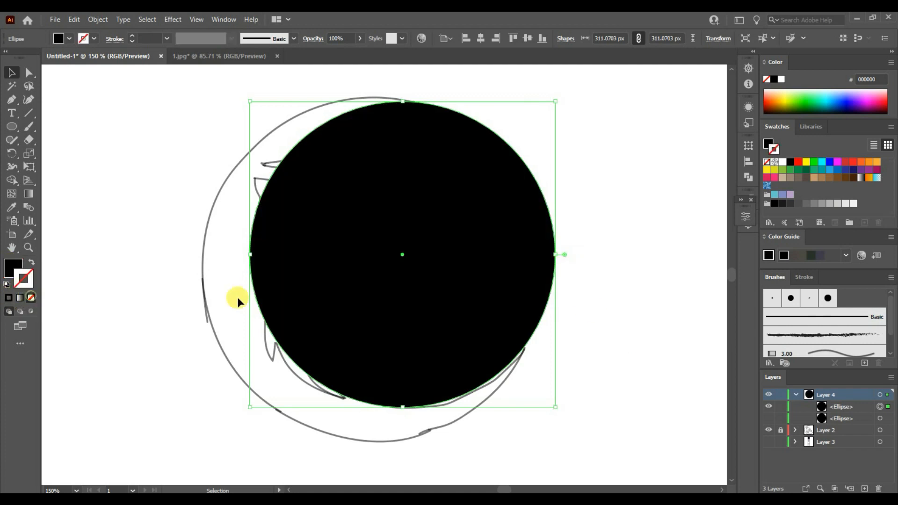
{"action": "left_click", "coordinate": [768, 417]}
{"action": "left_click", "coordinate": [796, 395]}
- Subtract the smaller circle from the larger one with Pathfinder Minus Front to form a crescent moon
{"action": "left_click_drag", "start_coordinate": [246, 116], "coordinate": [628, 273]}
{"action": "left_click", "coordinate": [628, 271]}
{"action": "left_click", "coordinate": [391, 274]}
{"action": "left_click", "coordinate": [214, 254], "text": "shift"}
{"action": "left_click", "coordinate": [744, 175]}
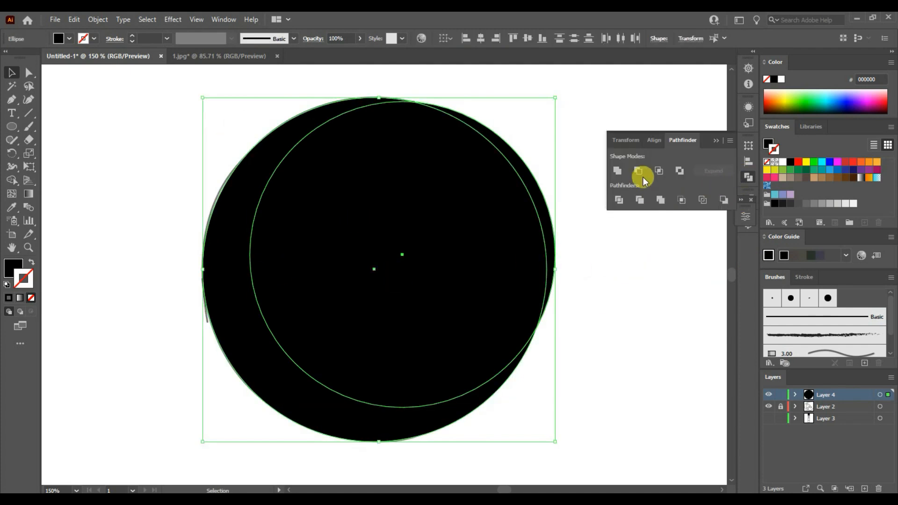
{"action": "left_click", "coordinate": [638, 171]}
{"action": "left_click", "coordinate": [717, 139]}
{"action": "left_click", "coordinate": [649, 314]}
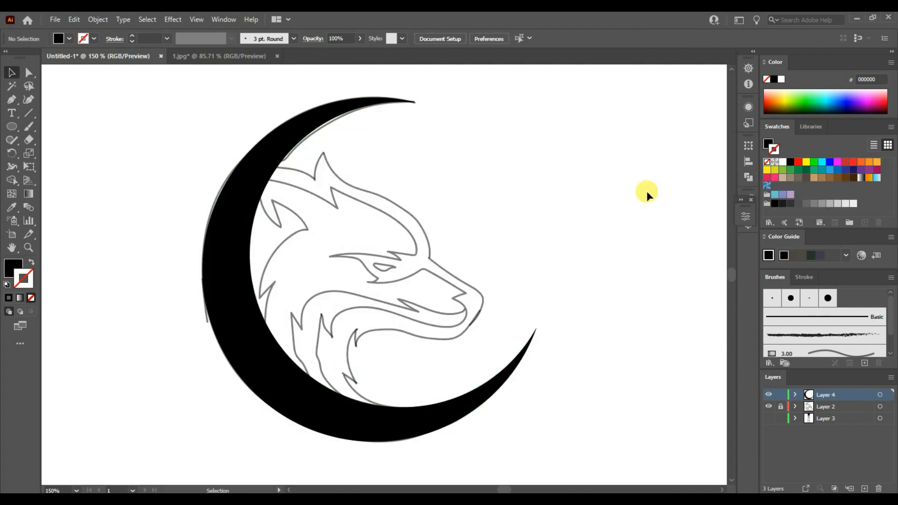
{"action": "left_click", "coordinate": [209, 226]}
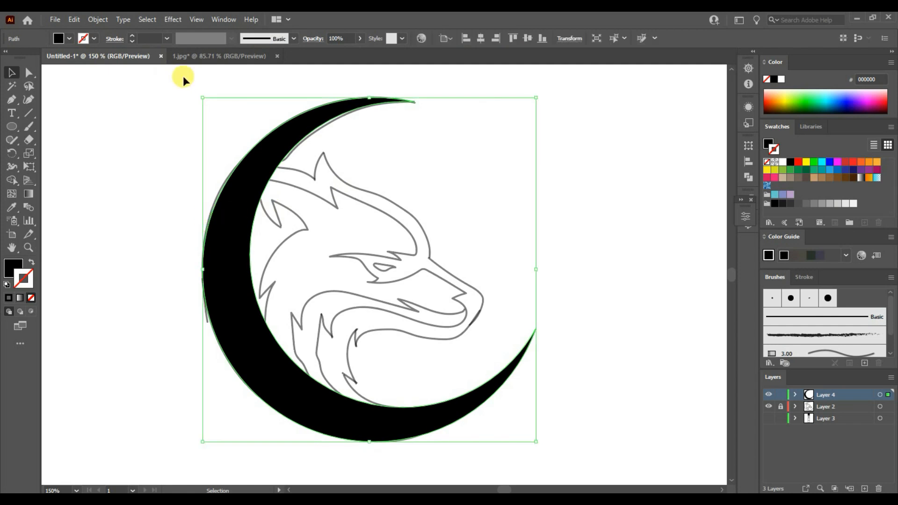
{"action": "left_click_drag", "start_coordinate": [203, 99], "coordinate": [198, 93]}
{"action": "left_click", "coordinate": [626, 268]}
{"action": "left_click_drag", "start_coordinate": [388, 96], "coordinate": [376, 100]}
{"action": "left_click_drag", "start_coordinate": [489, 391], "coordinate": [484, 397]}
{"action": "key", "text": "ctrl+z"}
{"action": "key", "text": "ctrl+z"}
{"action": "key", "text": "ctrl+z"}
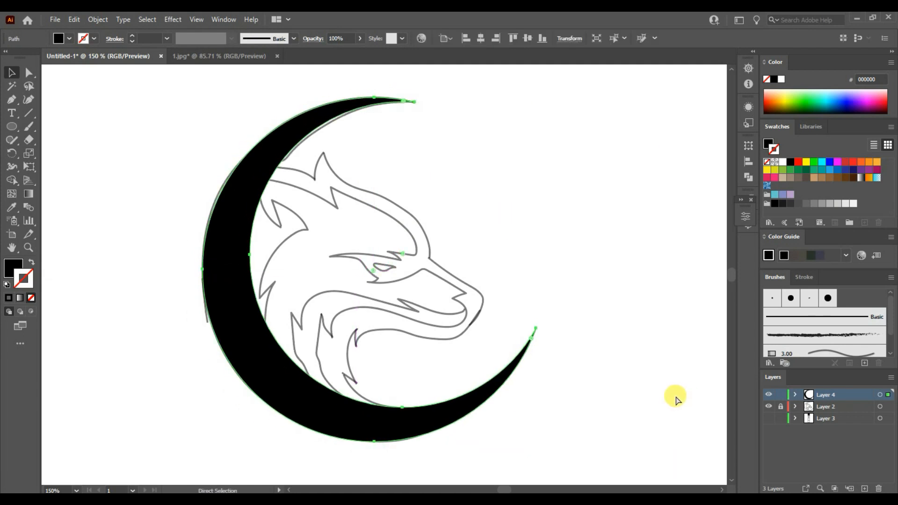
- Nudge the black crescent slightly left to align it with the moon sketch
{"action": "key", "text": "ctrl+z"}
{"action": "key", "text": "ctrl+z"}
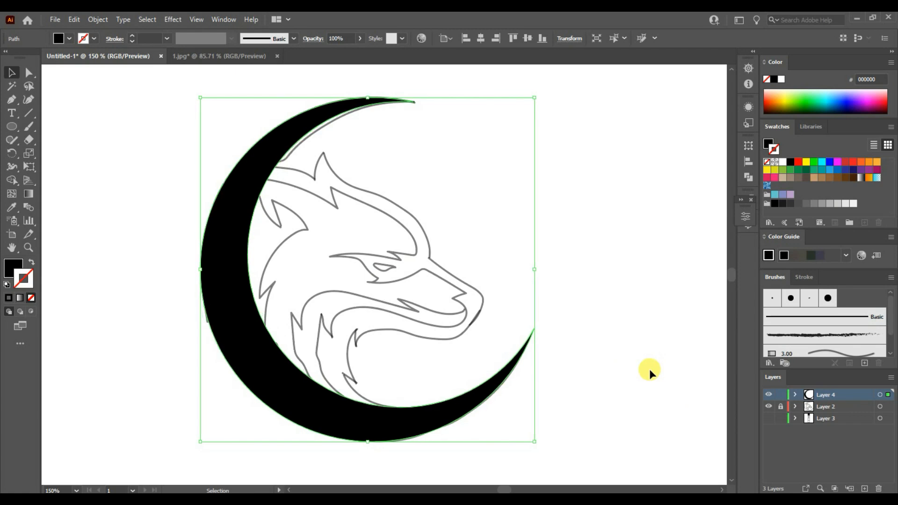
{"action": "left_click", "coordinate": [611, 363]}
- Change the crescent to a 1 pt black outline with no fill
{"action": "left_click", "coordinate": [29, 72]}
{"action": "left_click", "coordinate": [250, 277]}
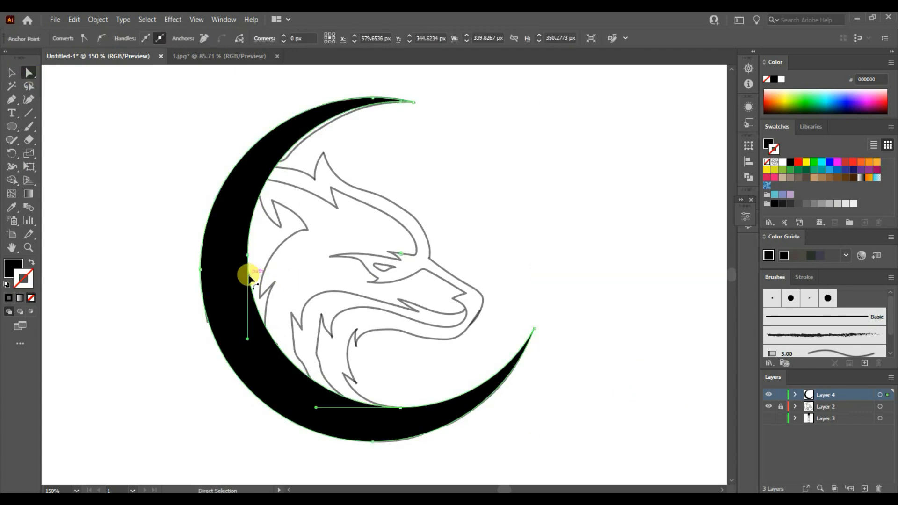
{"action": "left_click", "coordinate": [11, 73]}
{"action": "left_click", "coordinate": [12, 266]}
{"action": "left_click", "coordinate": [31, 297]}
{"action": "left_click", "coordinate": [24, 280]}
{"action": "left_click", "coordinate": [8, 298]}
{"action": "left_click", "coordinate": [146, 309]}
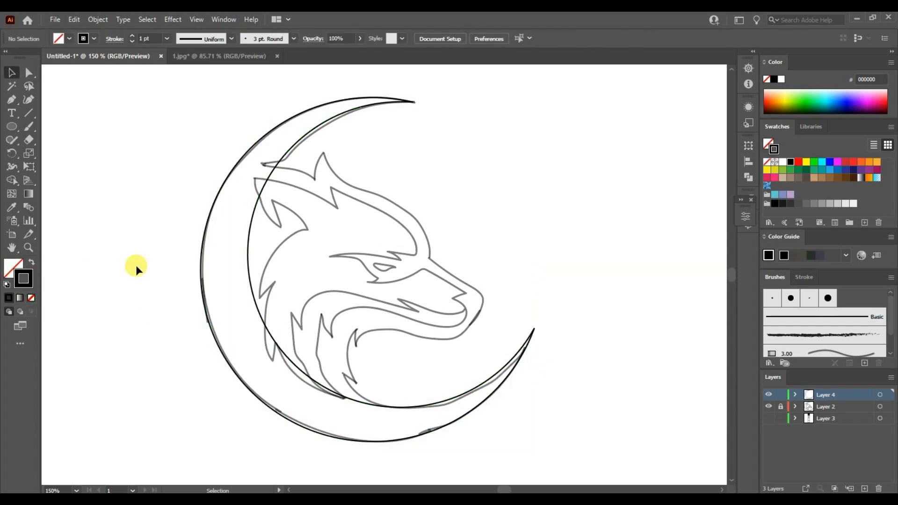
- Cut the crescent's path at the anchor points on its upper and lower tips
{"action": "left_click", "coordinate": [265, 324]}
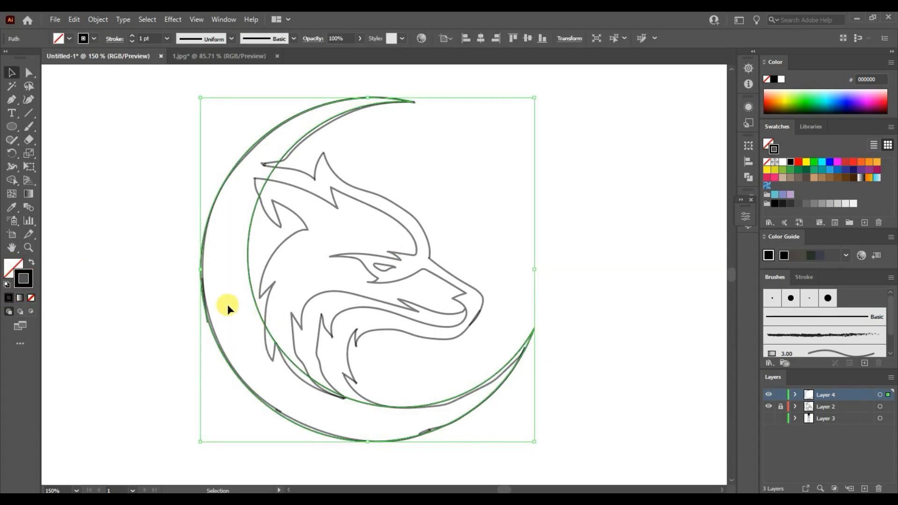
{"action": "key", "text": "a"}
{"action": "left_click", "coordinate": [260, 316]}
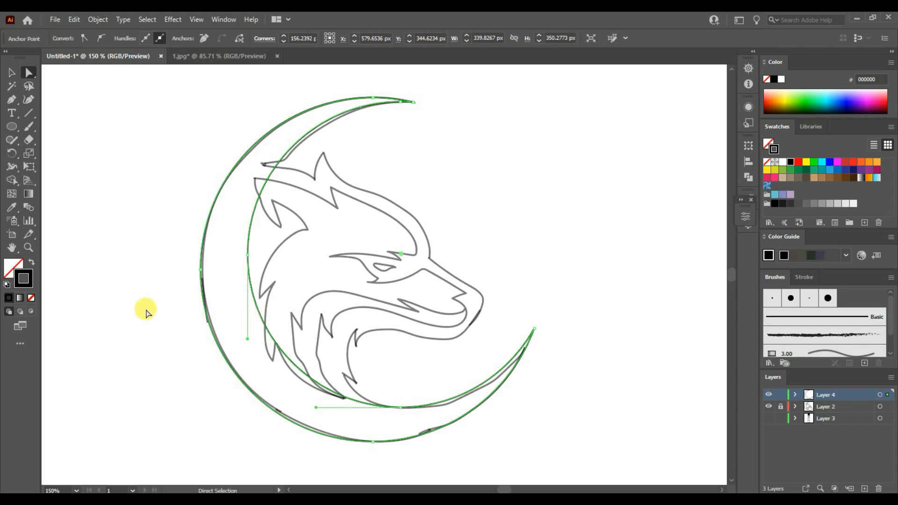
{"action": "left_click", "coordinate": [413, 101]}
{"action": "left_click", "coordinate": [533, 327]}
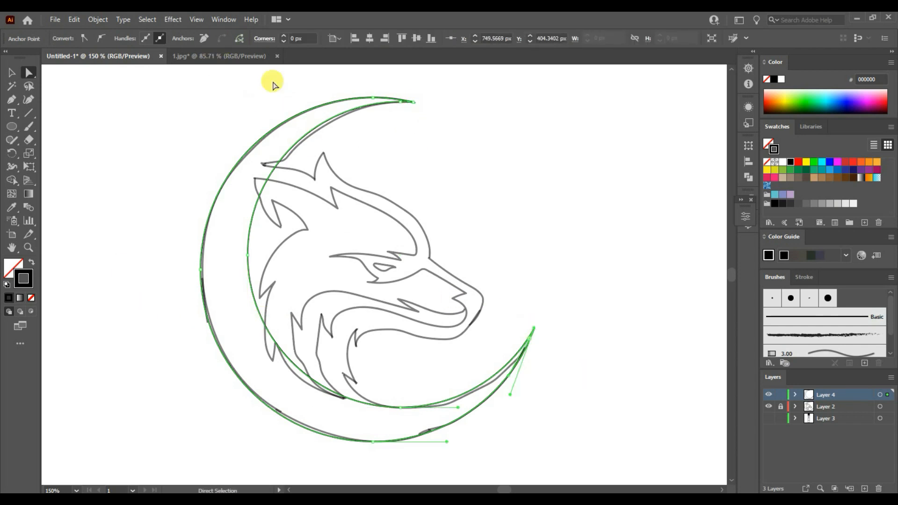
{"action": "left_click", "coordinate": [239, 38]}
{"action": "left_click", "coordinate": [150, 266]}
- Delete the inner arc of the crescent, keeping only the outer curve
{"action": "left_click", "coordinate": [11, 72]}
{"action": "left_click", "coordinate": [266, 330]}
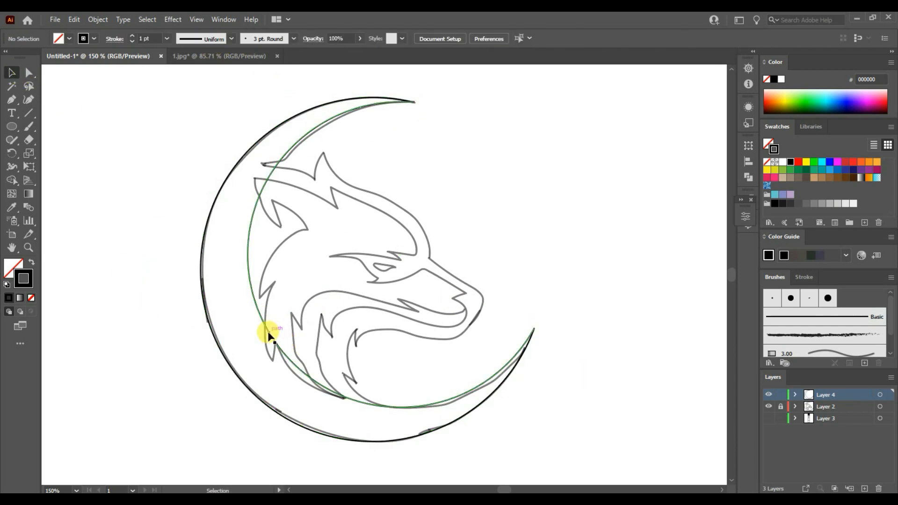
{"action": "key", "text": "Delete"}
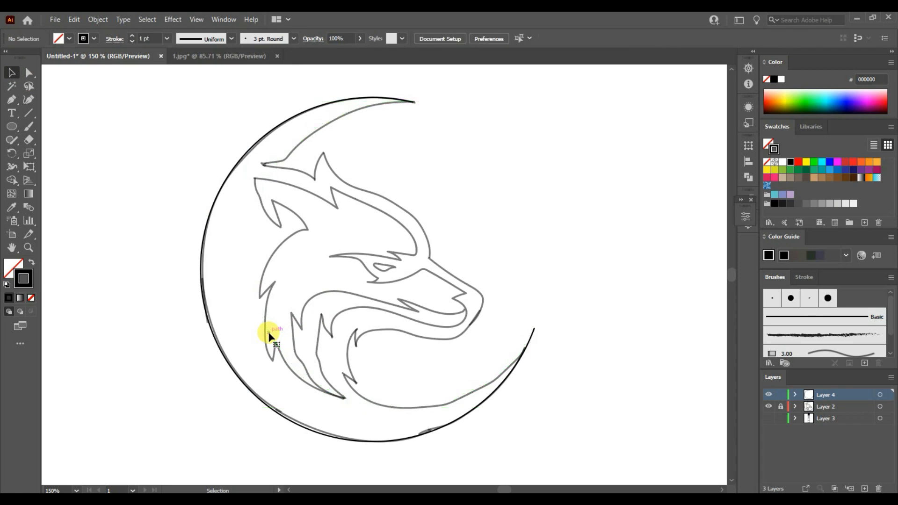
- Trace the moon's inner curve with the Pen tool from the upper tip down to the bend above the wolf's head
{"action": "left_click", "coordinate": [11, 105]}
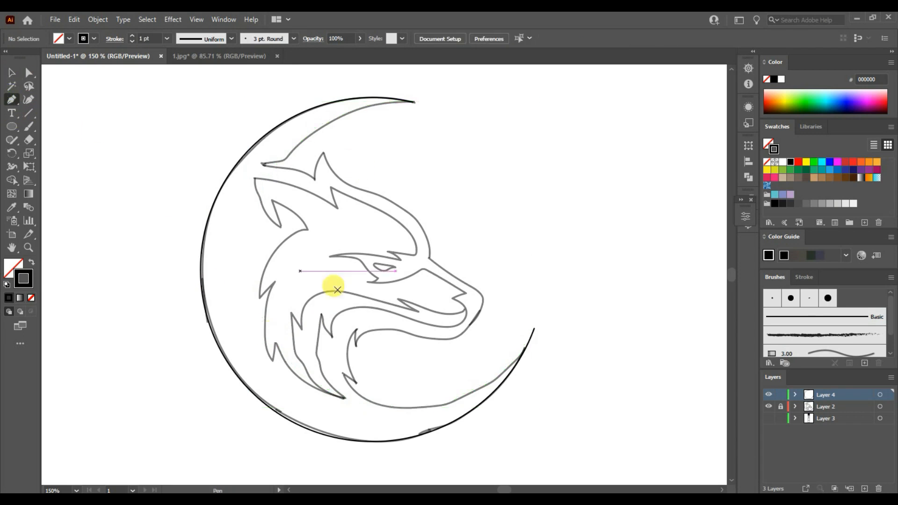
{"action": "left_click", "coordinate": [412, 101]}
{"action": "left_click_drag", "start_coordinate": [283, 160], "coordinate": [220, 233]}
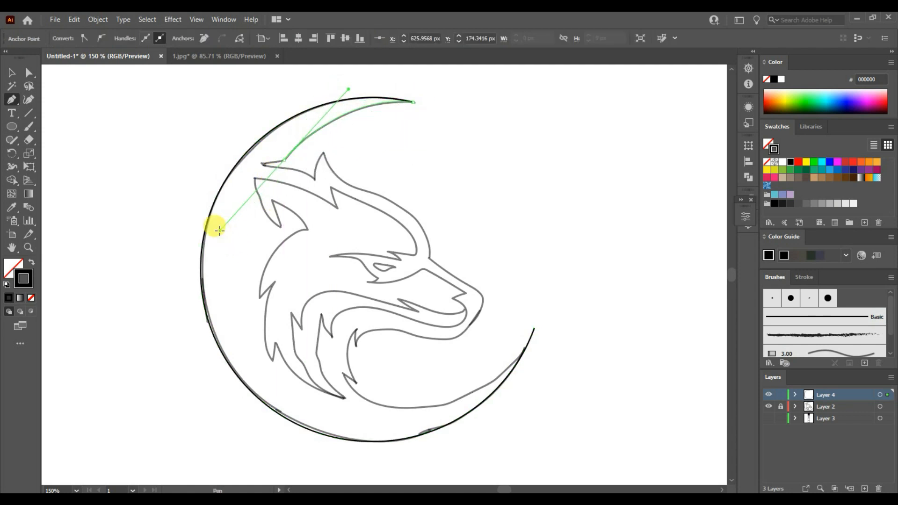
{"action": "key", "text": "ctrl+plus"}
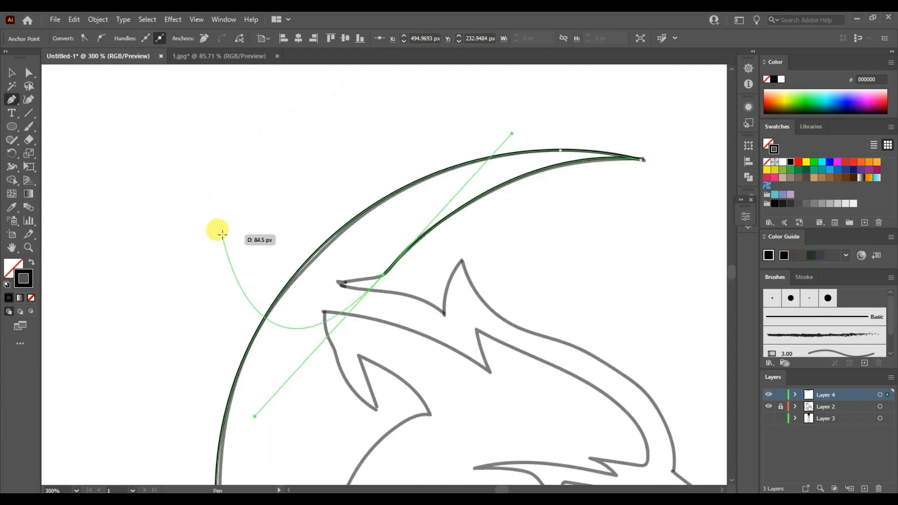
{"action": "left_click_drag", "start_coordinate": [452, 324], "coordinate": [401, 269]}
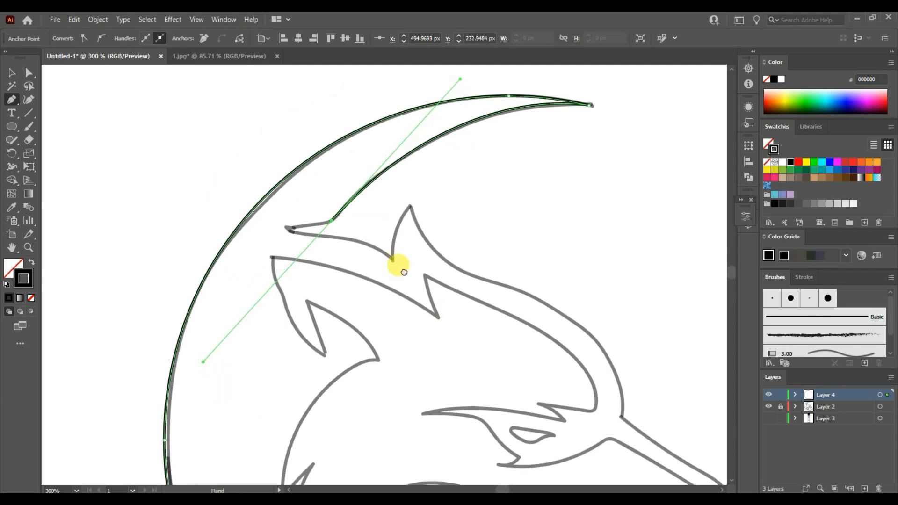
- Continue the pen path around the pointed spur and along its underside to the notch at the base of the front ear
{"action": "left_click", "coordinate": [331, 220]}
{"action": "left_click", "coordinate": [283, 227]}
{"action": "left_click_drag", "start_coordinate": [392, 258], "coordinate": [404, 287]}
{"action": "key", "text": "ctrl+z"}
{"action": "left_click_drag", "start_coordinate": [334, 238], "coordinate": [382, 242]}
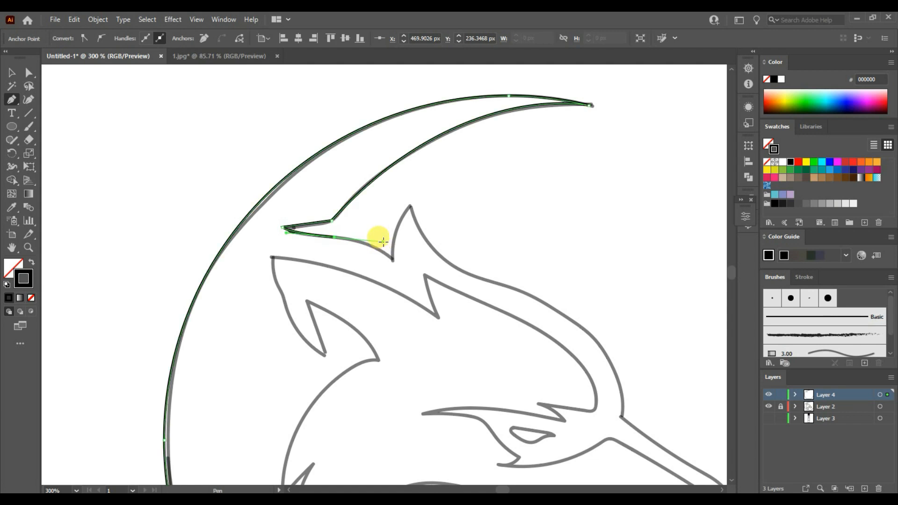
{"action": "left_click", "coordinate": [393, 260]}
- Trace the wolf's front ear over its tip and along the forehead curve down to the start of the snout
{"action": "left_click_drag", "start_coordinate": [408, 206], "coordinate": [431, 186]}
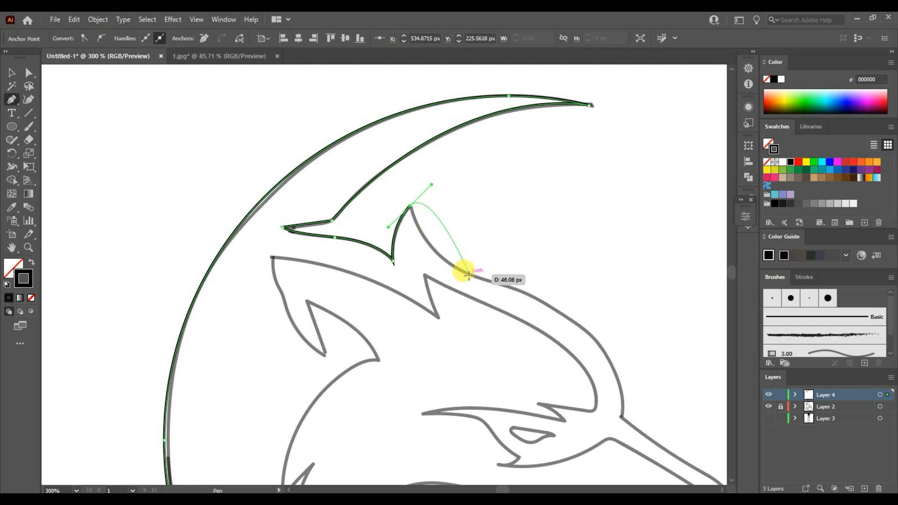
{"action": "key", "text": "ctrl"}
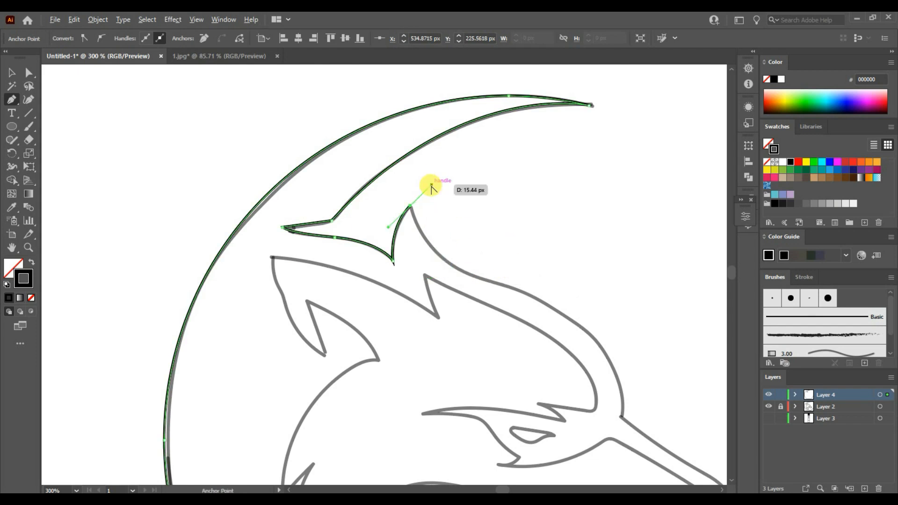
{"action": "left_click_drag", "start_coordinate": [431, 186], "coordinate": [423, 228]}
{"action": "left_click_drag", "start_coordinate": [453, 265], "coordinate": [489, 282]}
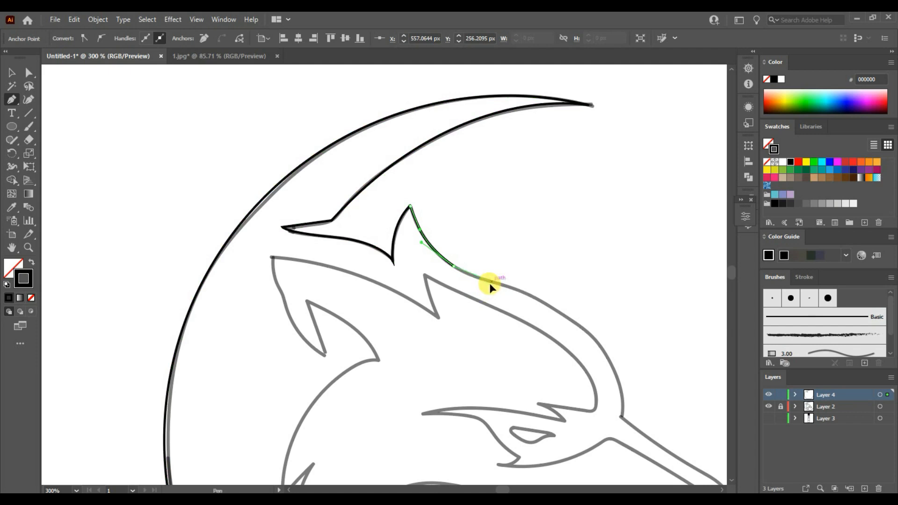
{"action": "left_click_drag", "start_coordinate": [626, 415], "coordinate": [512, 436]}
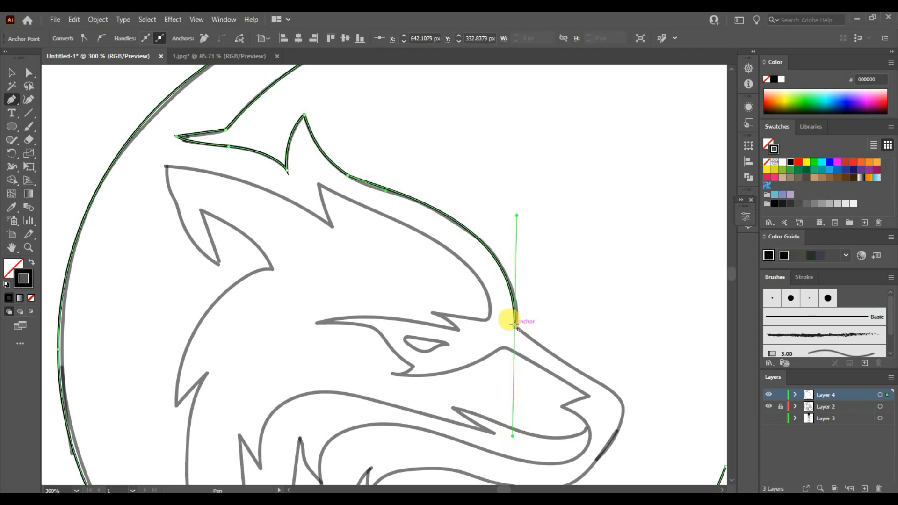
{"action": "left_click_drag", "start_coordinate": [514, 323], "coordinate": [513, 431]}
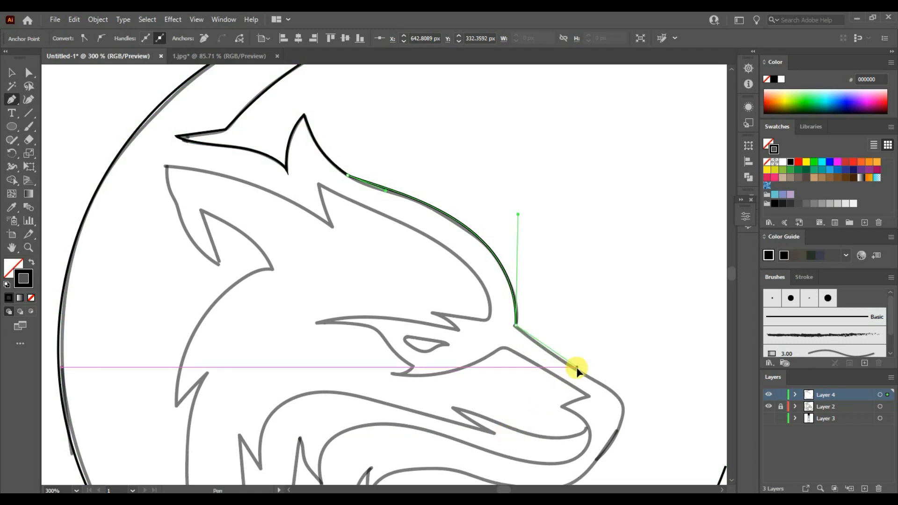
- Trace the top of the snout and the rounded curve around the nose
{"action": "left_click", "coordinate": [610, 391]}
{"action": "key", "text": "ctrl+z"}
{"action": "left_click_drag", "start_coordinate": [586, 378], "coordinate": [613, 326]}
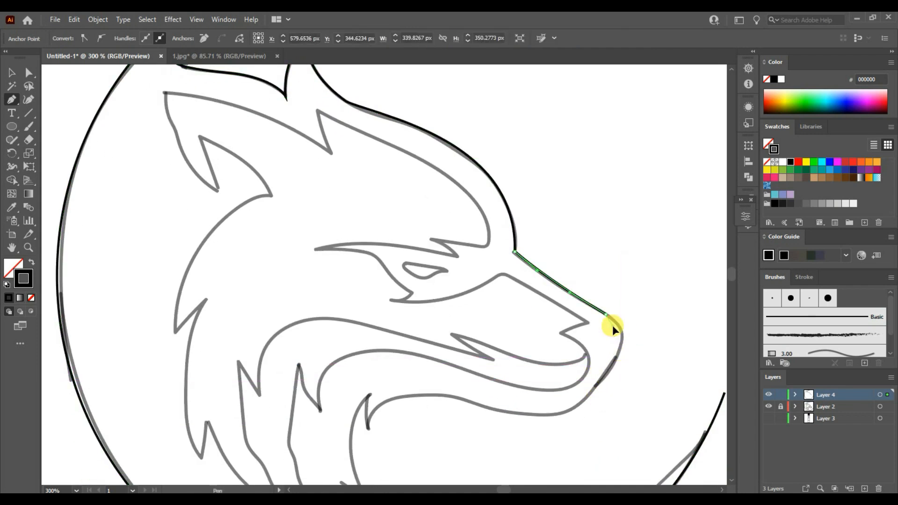
{"action": "left_click_drag", "start_coordinate": [617, 357], "coordinate": [602, 389]}
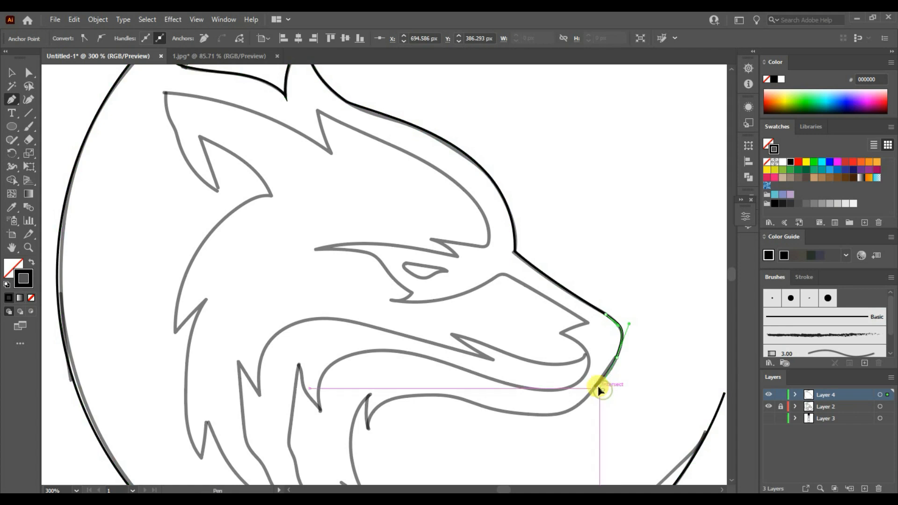
{"action": "left_click", "coordinate": [598, 388]}
{"action": "left_click", "coordinate": [579, 403], "text": "ctrl"}
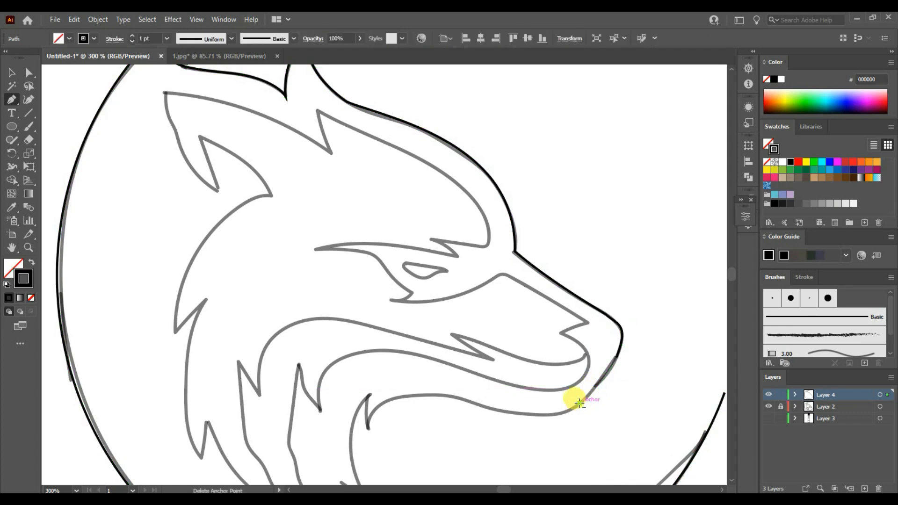
{"action": "left_click", "coordinate": [602, 390]}
{"action": "mouse_move", "coordinate": [603, 392]}
{"action": "left_mouse_down"}
{"action": "mouse_move", "coordinate": [591, 380]}
{"action": "mouse_move", "coordinate": [593, 392]}
{"action": "left_mouse_up"}
{"action": "key", "text": "ctrl+z"}
{"action": "key", "text": "ctrl+z"}
{"action": "key", "text": "ctrl+z"}
- Trace the wolf's chin and the underside of the jaw back to the throat notch, adjusting the handles to match the sketch
{"action": "left_click_drag", "start_coordinate": [615, 358], "coordinate": [599, 383]}
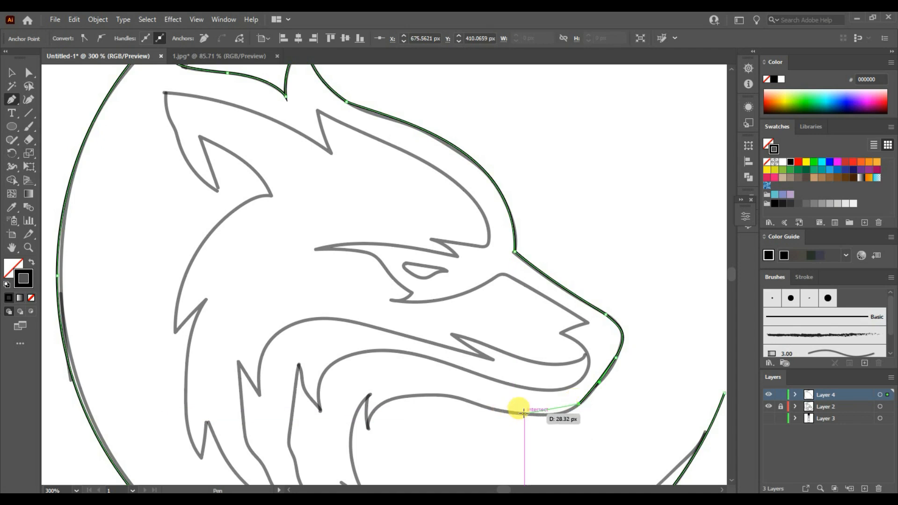
{"action": "left_click_drag", "start_coordinate": [523, 414], "coordinate": [481, 406]}
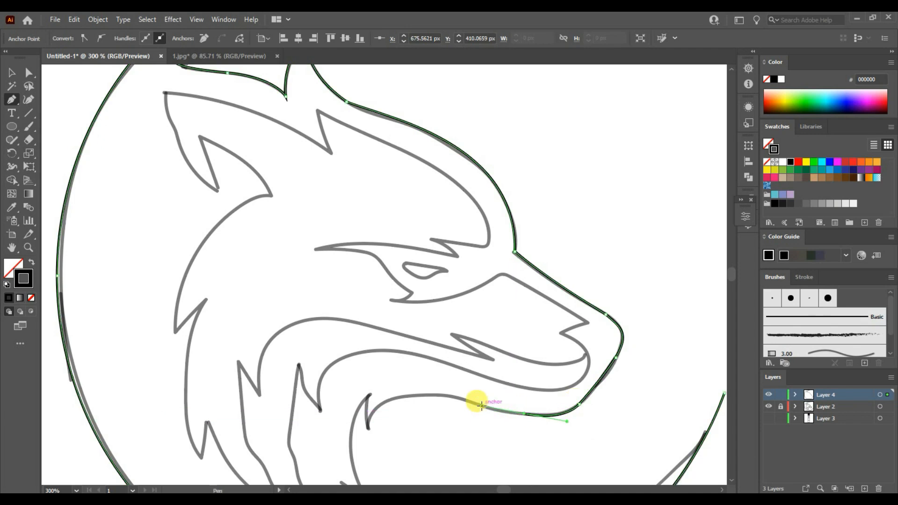
{"action": "left_click_drag", "start_coordinate": [369, 427], "coordinate": [348, 439]}
{"action": "key", "text": "ctrl"}
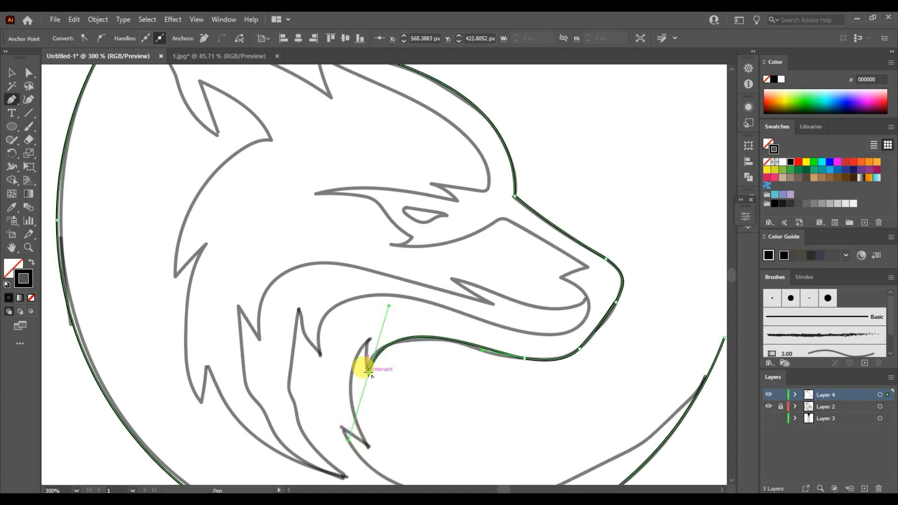
{"action": "left_click_drag", "start_coordinate": [368, 375], "coordinate": [368, 312]}
{"action": "mouse_move", "coordinate": [481, 350]}
{"action": "left_mouse_down"}
{"action": "mouse_move", "coordinate": [480, 361]}
{"action": "mouse_move", "coordinate": [497, 358]}
{"action": "mouse_move", "coordinate": [491, 354]}
{"action": "left_mouse_up"}
{"action": "left_click_drag", "start_coordinate": [367, 319], "coordinate": [369, 301]}
{"action": "left_click", "coordinate": [367, 377]}
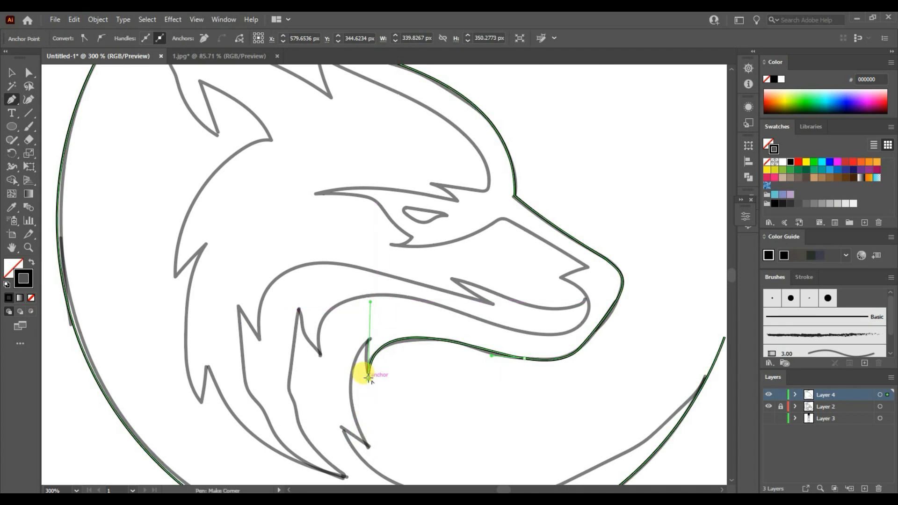
- Trace the throat tuft over its tip, down the throat to the lower notch and out to the neighbouring spike
{"action": "left_click", "coordinate": [369, 337]}
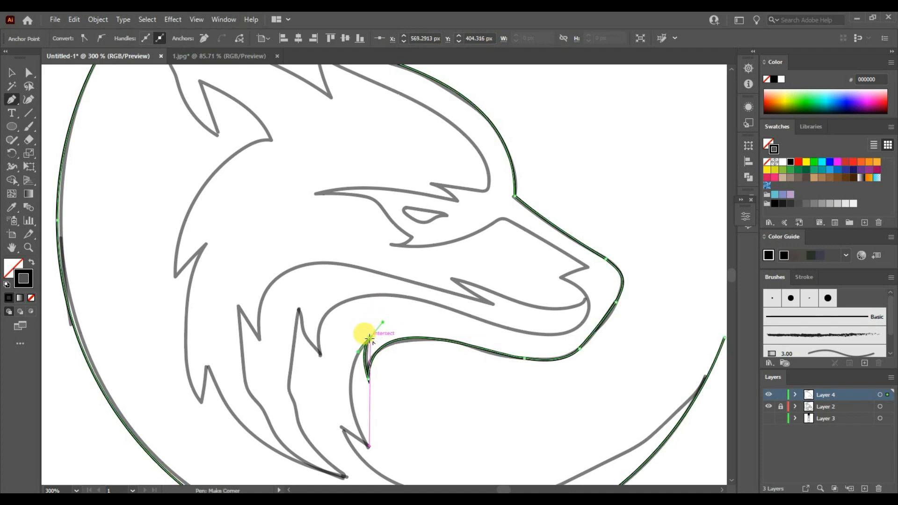
{"action": "left_click_drag", "start_coordinate": [369, 444], "coordinate": [410, 347]}
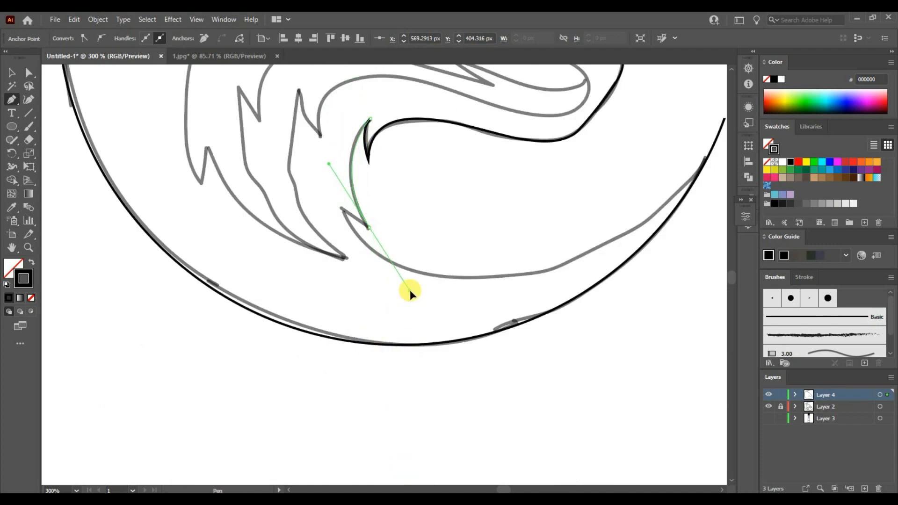
{"action": "left_click_drag", "start_coordinate": [414, 299], "coordinate": [411, 300]}
{"action": "left_click", "coordinate": [368, 223]}
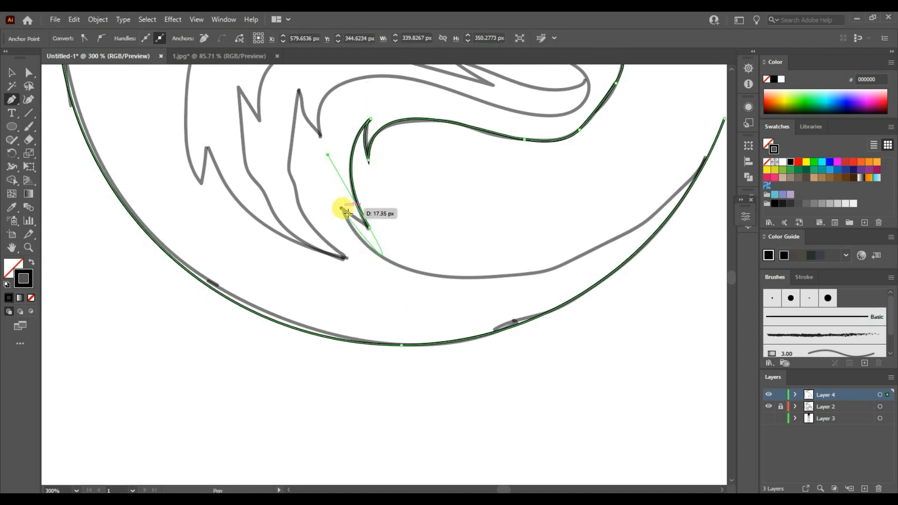
{"action": "left_click_drag", "start_coordinate": [368, 227], "coordinate": [342, 209]}
- Trace the moon's lower inner curve from the throat spike and close the path at the lower tip
{"action": "left_click_drag", "start_coordinate": [491, 277], "coordinate": [538, 274]}
{"action": "left_click_drag", "start_coordinate": [639, 237], "coordinate": [463, 312]}
{"action": "left_click_drag", "start_coordinate": [551, 195], "coordinate": [560, 145]}
{"action": "key", "text": "ctrl+minus"}
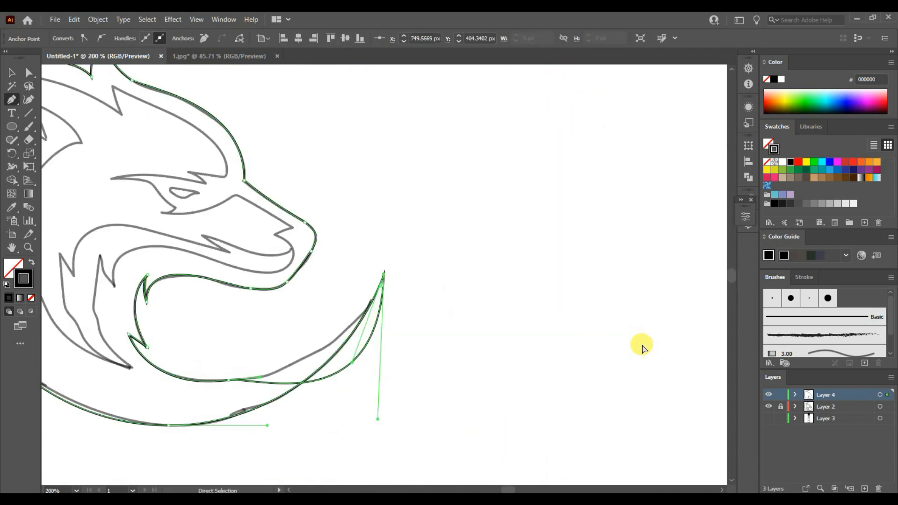
{"action": "left_click", "coordinate": [384, 275]}
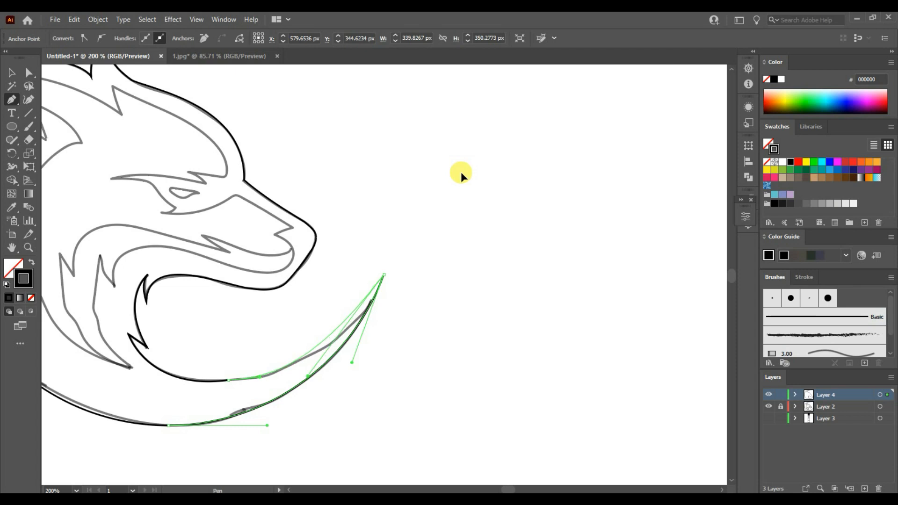
{"action": "key", "text": "ctrl"}
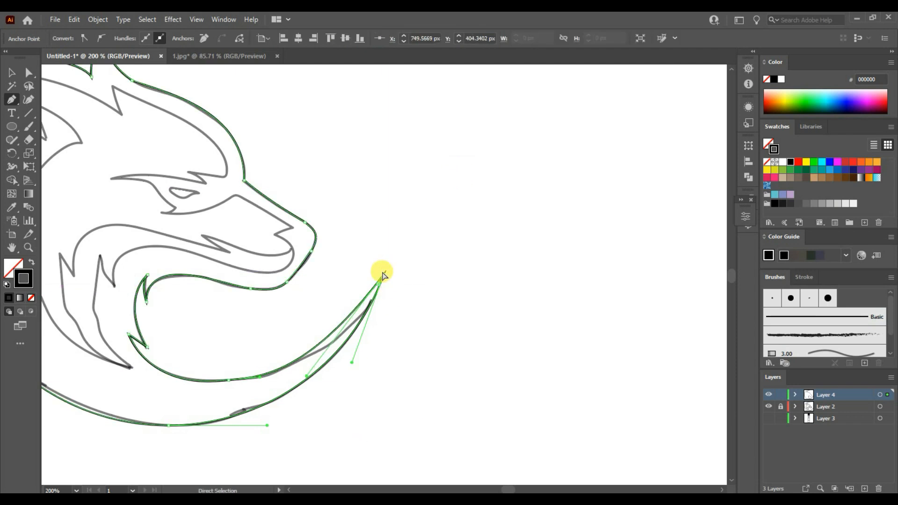
{"action": "left_click_drag", "start_coordinate": [384, 275], "coordinate": [370, 302]}
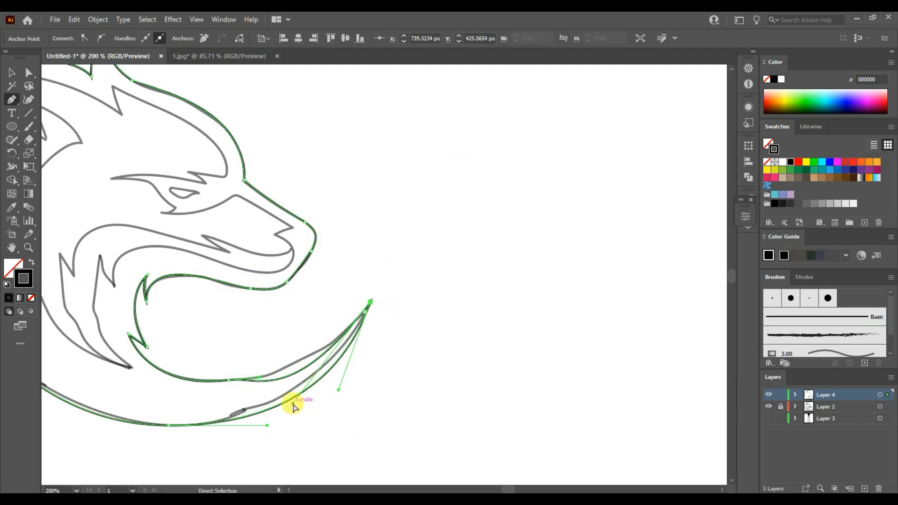
{"action": "left_click_drag", "start_coordinate": [292, 402], "coordinate": [338, 380]}
{"action": "left_click_drag", "start_coordinate": [370, 303], "coordinate": [338, 389]}
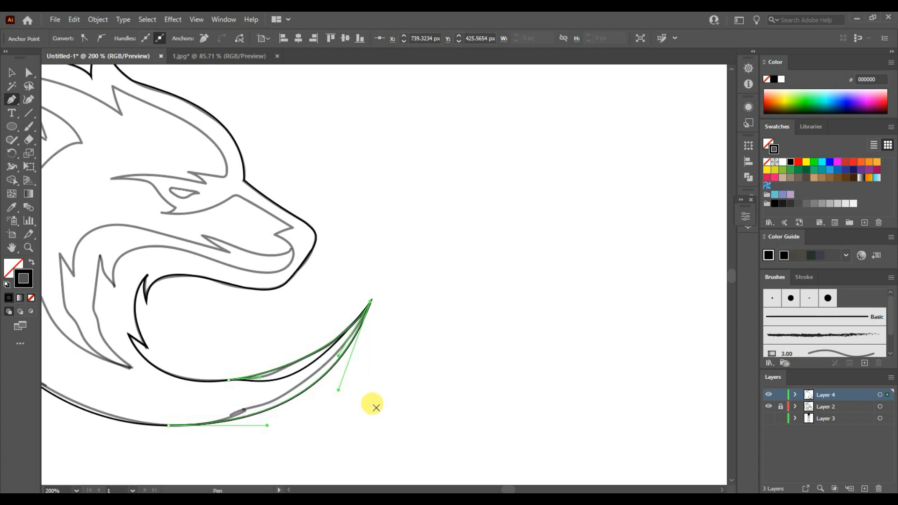
{"action": "key", "text": "ctrl+z"}
{"action": "left_click_drag", "start_coordinate": [370, 302], "coordinate": [400, 279]}
{"action": "key", "text": "ctrl+z"}
{"action": "left_click", "coordinate": [383, 275]}
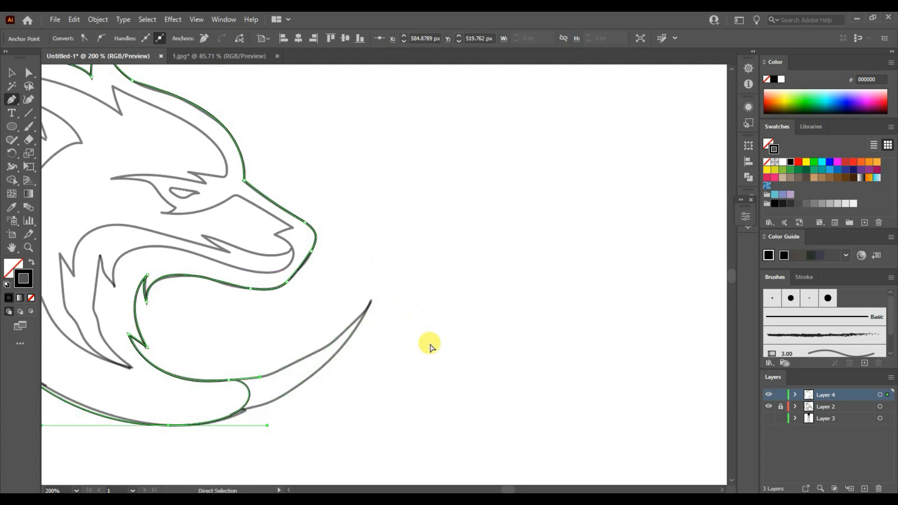
{"action": "key", "text": "ctrl+z"}
{"action": "left_click_drag", "start_coordinate": [384, 274], "coordinate": [375, 295]}
{"action": "key", "text": "ctrl+z"}
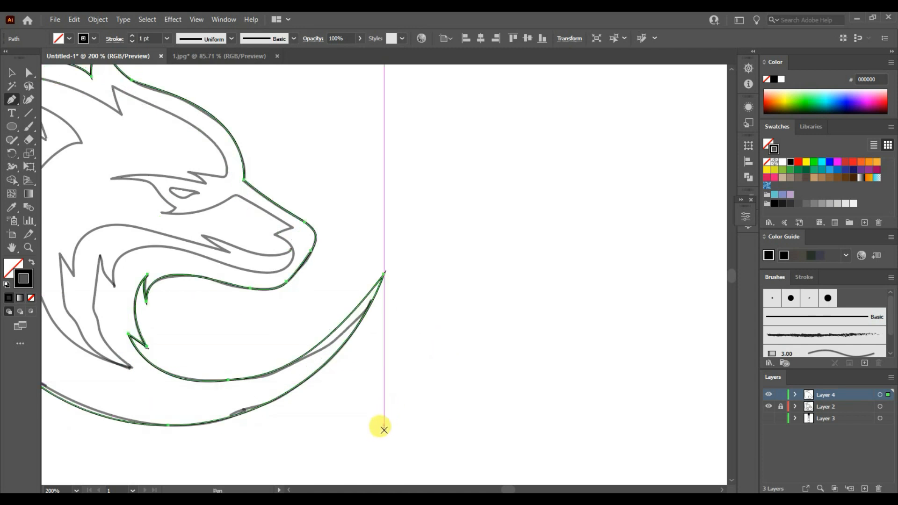
- Move the moon's lower tip anchor onto the sketch's tip and adjust its handles to fit both edges
{"action": "left_click", "coordinate": [383, 275], "text": "ctrl"}
{"action": "left_click", "coordinate": [383, 275], "text": "ctrl"}
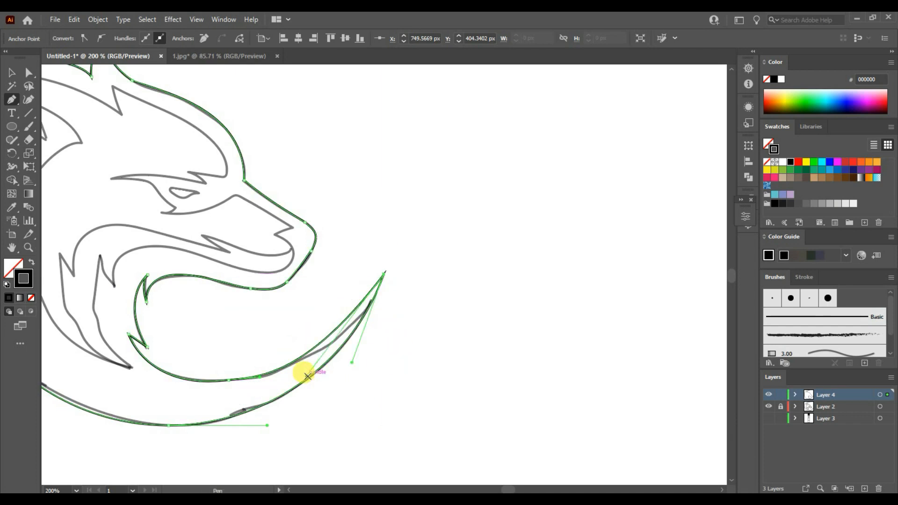
{"action": "mouse_move", "coordinate": [306, 378]}
{"action": "left_mouse_down"}
{"action": "mouse_move", "coordinate": [316, 379]}
{"action": "mouse_move", "coordinate": [300, 380]}
{"action": "left_mouse_up"}
{"action": "left_click_drag", "start_coordinate": [385, 276], "coordinate": [371, 296]}
{"action": "left_click_drag", "start_coordinate": [288, 410], "coordinate": [336, 356]}
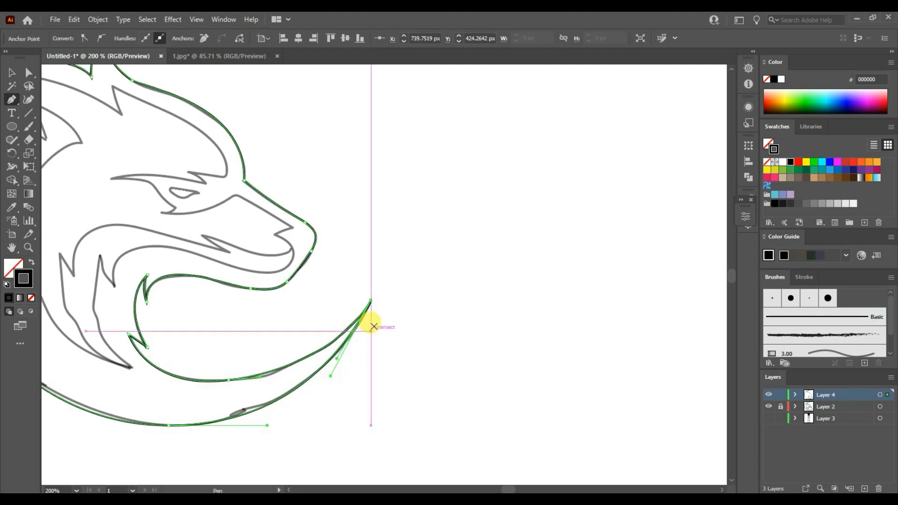
- Start a new pen path at the tip of the wolf's ear and trace its upper edge to the notch
{"action": "left_click_drag", "start_coordinate": [293, 271], "coordinate": [440, 364]}
{"action": "left_click_drag", "start_coordinate": [397, 195], "coordinate": [387, 261]}
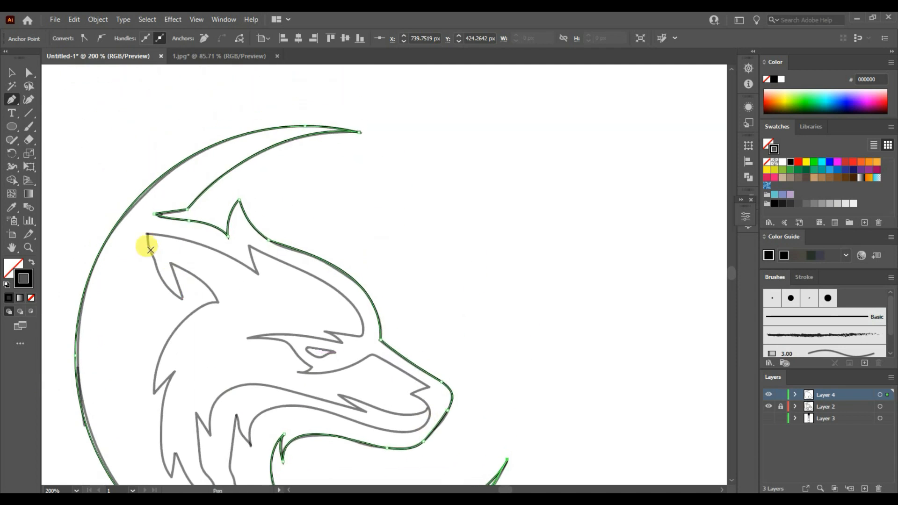
{"action": "left_click_drag", "start_coordinate": [296, 310], "coordinate": [294, 296]}
{"action": "key", "text": "ctrl+plus"}
{"action": "left_click_drag", "start_coordinate": [250, 199], "coordinate": [524, 408]}
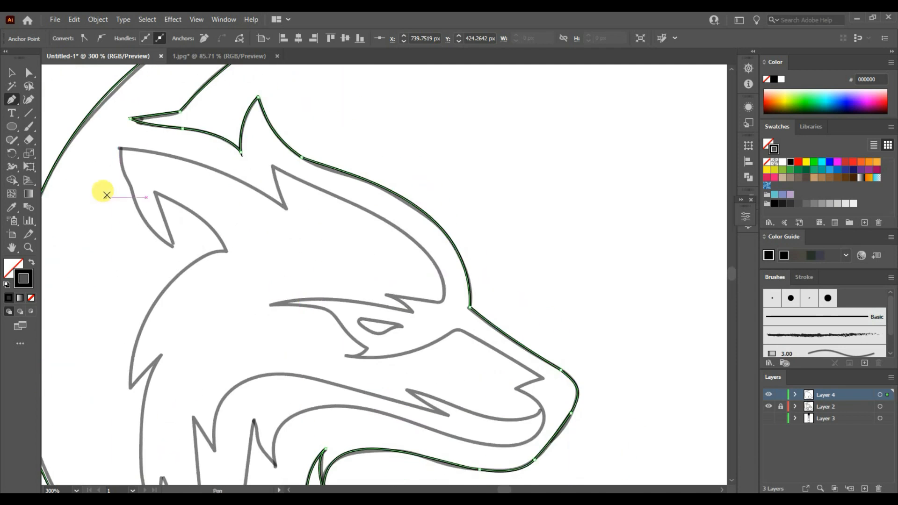
{"action": "left_click", "coordinate": [119, 149]}
{"action": "left_click_drag", "start_coordinate": [286, 208], "coordinate": [360, 265]}
{"action": "left_click", "coordinate": [286, 209]}
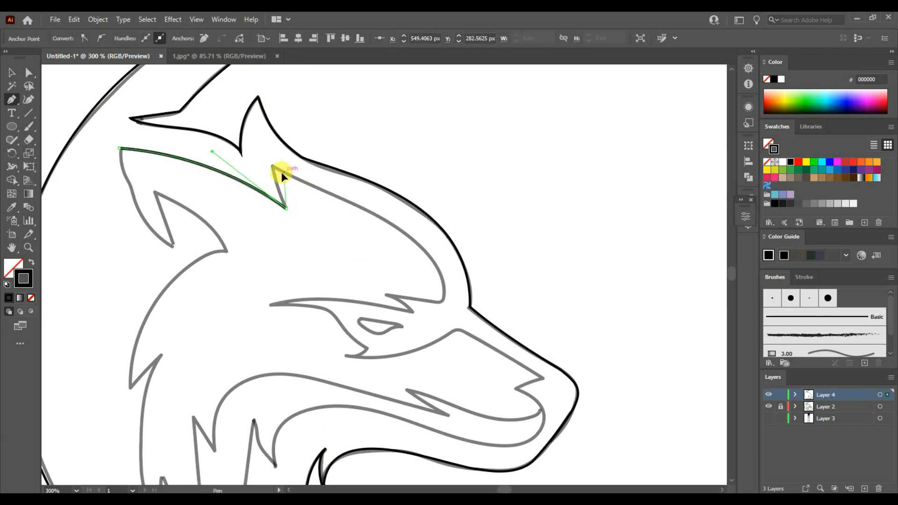
- Trace the spike beside the ear and the inner forehead curve down around the brow to the notch above the eye
{"action": "left_click", "coordinate": [272, 166]}
{"action": "left_click_drag", "start_coordinate": [272, 136], "coordinate": [282, 198]}
{"action": "mouse_move", "coordinate": [272, 165]}
{"action": "left_mouse_down"}
{"action": "mouse_move", "coordinate": [271, 151]}
{"action": "mouse_move", "coordinate": [281, 171]}
{"action": "left_mouse_up"}
{"action": "left_click_drag", "start_coordinate": [391, 224], "coordinate": [415, 242]}
{"action": "mouse_move", "coordinate": [443, 284]}
{"action": "left_mouse_down"}
{"action": "mouse_move", "coordinate": [450, 322]}
{"action": "mouse_move", "coordinate": [438, 302]}
{"action": "mouse_move", "coordinate": [392, 295]}
{"action": "mouse_move", "coordinate": [447, 303]}
{"action": "mouse_move", "coordinate": [392, 293]}
{"action": "mouse_move", "coordinate": [417, 323]}
{"action": "left_mouse_up"}
{"action": "key", "text": "ctrl+z"}
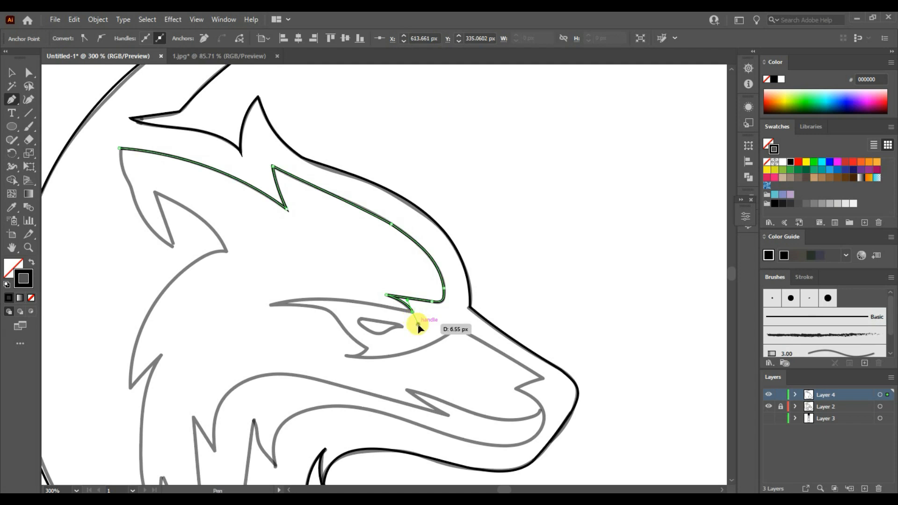
{"action": "left_click", "coordinate": [412, 311]}
- Trace the brow line to its pointed rear end and the eye socket's back edge down to its lower corner
{"action": "left_click_drag", "start_coordinate": [271, 305], "coordinate": [213, 321]}
{"action": "left_click", "coordinate": [271, 305]}
{"action": "left_click_drag", "start_coordinate": [299, 305], "coordinate": [330, 351]}
{"action": "left_click", "coordinate": [367, 348]}
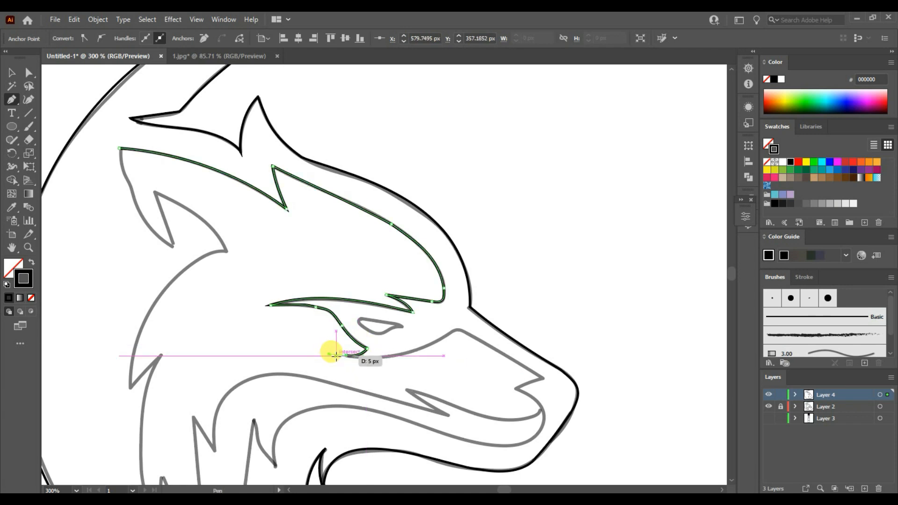
- Trace the curve under the eye, the rounded muzzle bridge and the straight edge down to the nose point
{"action": "left_click_drag", "start_coordinate": [447, 336], "coordinate": [498, 306]}
{"action": "left_click_drag", "start_coordinate": [445, 335], "coordinate": [482, 348]}
{"action": "left_click_drag", "start_coordinate": [542, 378], "coordinate": [526, 419]}
{"action": "scroll", "coordinate": [526, 455], "scroll_direction": "down", "scroll_amount": 3}
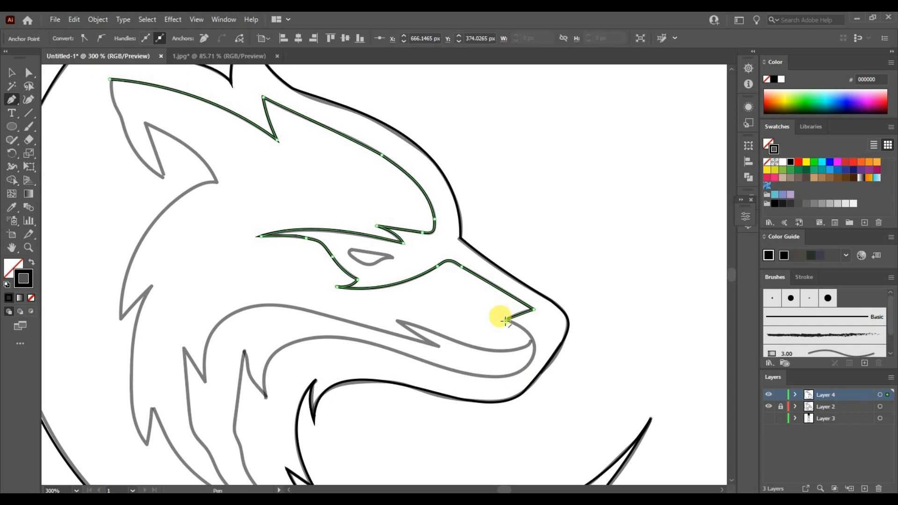
- Trace the rounded front of the mouth below the nose notch and refine its anchor and handles to fit the sketch
{"action": "left_click_drag", "start_coordinate": [506, 320], "coordinate": [377, 374]}
{"action": "left_click_drag", "start_coordinate": [470, 374], "coordinate": [493, 375]}
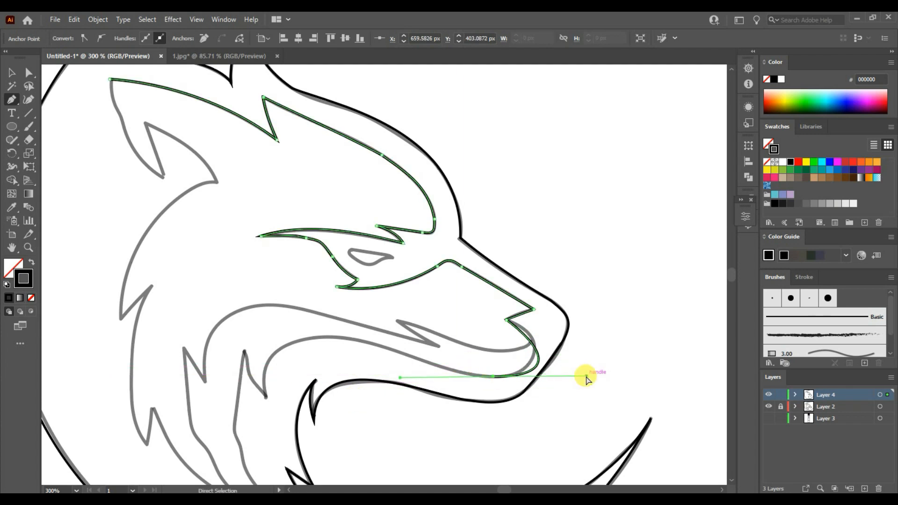
{"action": "left_click_drag", "start_coordinate": [587, 374], "coordinate": [576, 346]}
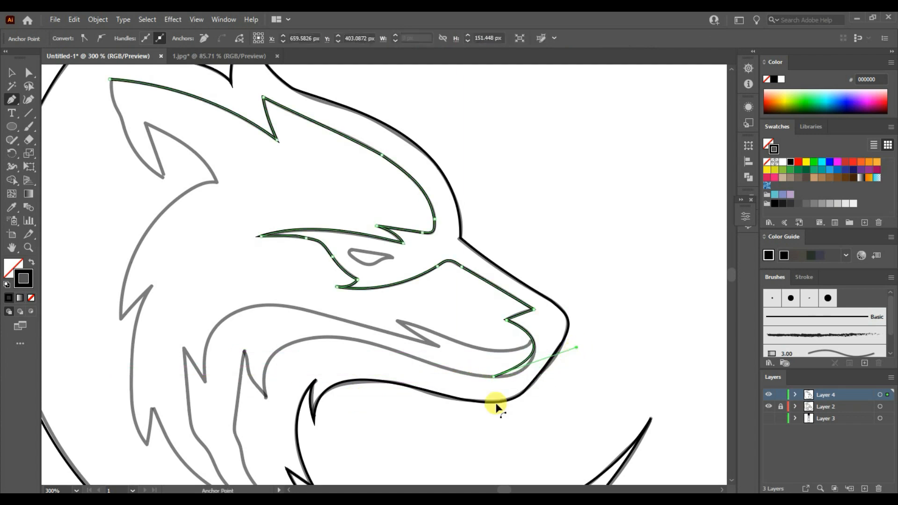
{"action": "left_click_drag", "start_coordinate": [495, 376], "coordinate": [504, 376]}
{"action": "mouse_move", "coordinate": [588, 346]}
{"action": "left_mouse_down"}
{"action": "mouse_move", "coordinate": [571, 352]}
{"action": "mouse_move", "coordinate": [573, 346]}
{"action": "left_mouse_up"}
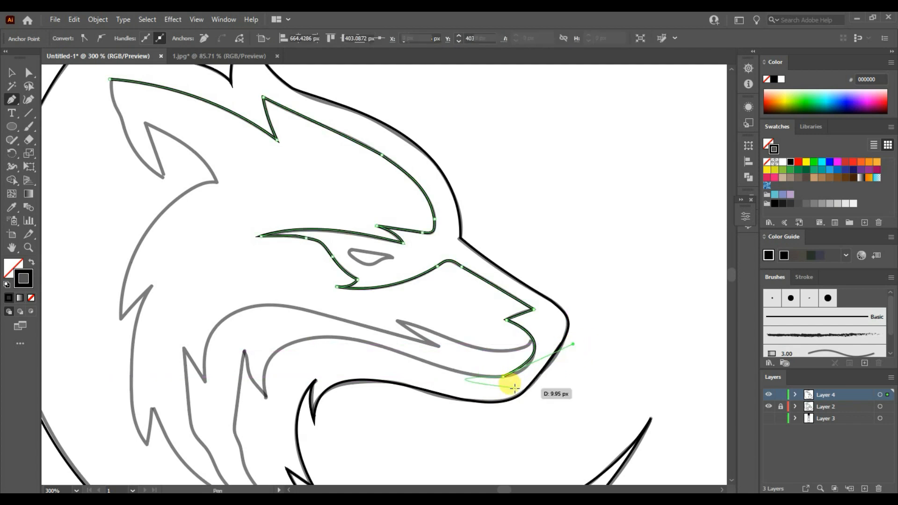
{"action": "left_click_drag", "start_coordinate": [504, 376], "coordinate": [509, 376]}
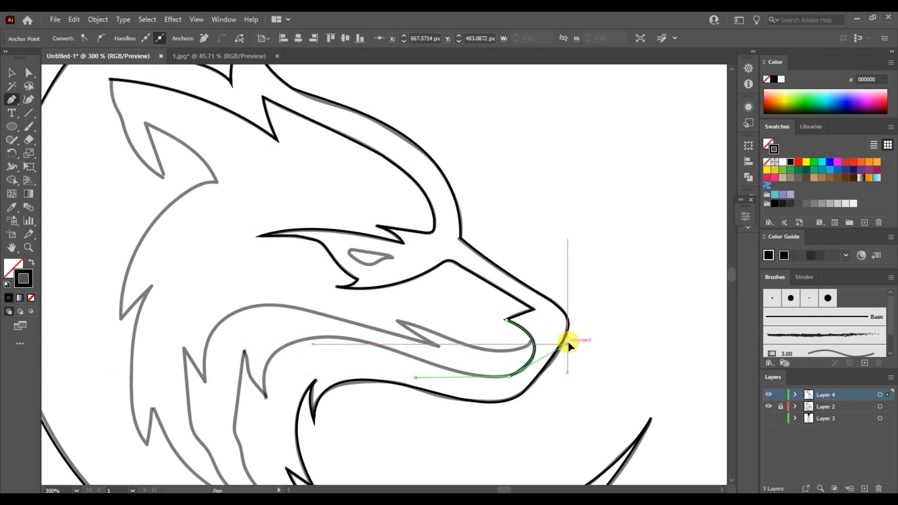
{"action": "left_click_drag", "start_coordinate": [568, 343], "coordinate": [568, 344]}
{"action": "left_click_drag", "start_coordinate": [511, 378], "coordinate": [561, 349]}
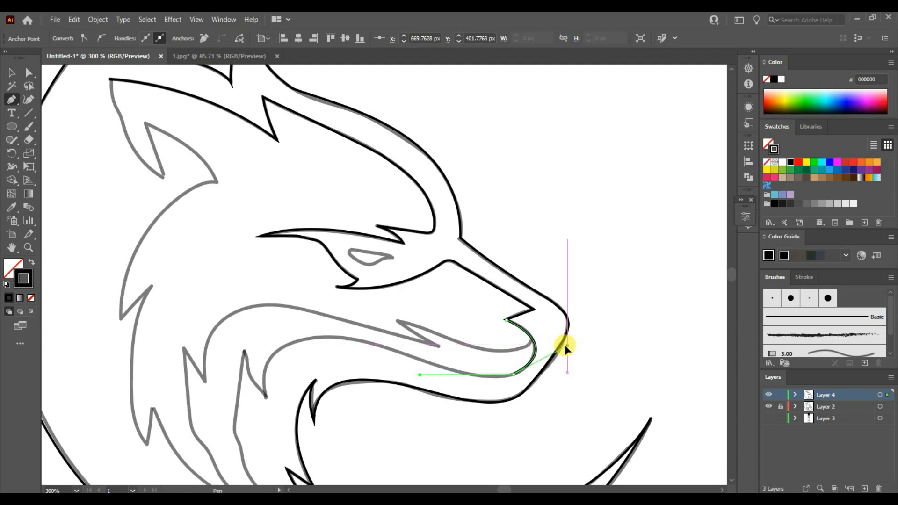
- Trace the inner lower-jaw line back from the mouth and around to the notch of the cheek tuft
{"action": "left_click_drag", "start_coordinate": [534, 390], "coordinate": [414, 357]}
{"action": "left_click_drag", "start_coordinate": [340, 333], "coordinate": [262, 401]}
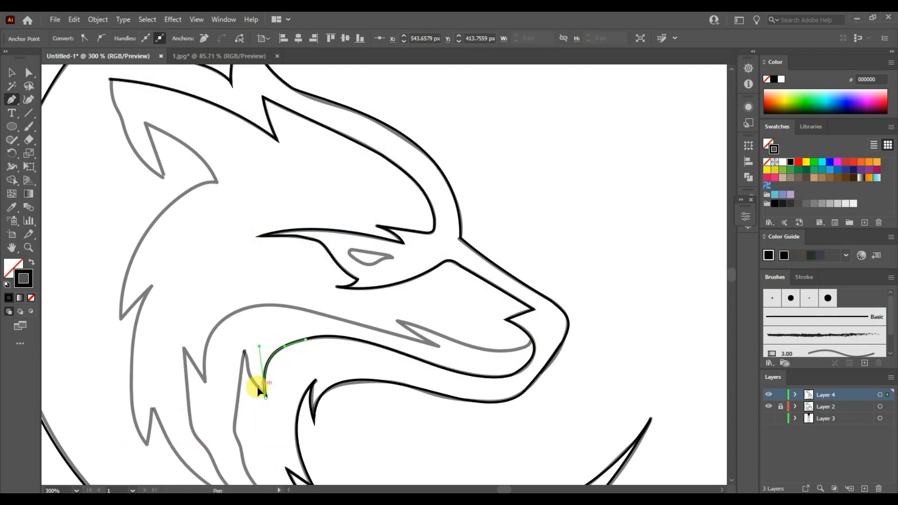
{"action": "left_click", "coordinate": [244, 351]}
{"action": "key", "text": "ctrl+z"}
{"action": "left_click", "coordinate": [265, 397]}
- Trace the cheek tuft to its tip and its long rear edge down to the pointed bottom of the neck
{"action": "left_click_drag", "start_coordinate": [244, 351], "coordinate": [244, 319]}
{"action": "scroll", "coordinate": [271, 450], "scroll_direction": "down", "scroll_amount": 3}
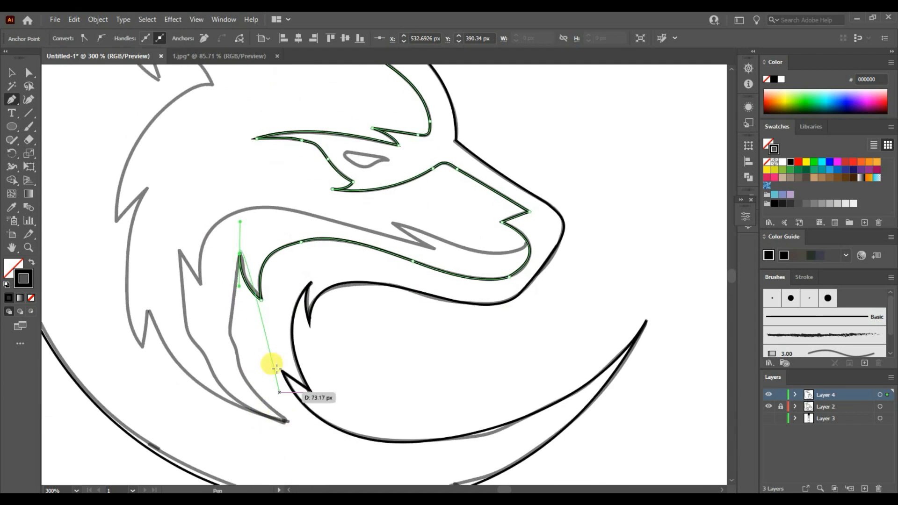
{"action": "left_click", "coordinate": [239, 253]}
{"action": "mouse_move", "coordinate": [285, 419]}
{"action": "left_mouse_down"}
{"action": "mouse_move", "coordinate": [367, 464]}
{"action": "mouse_move", "coordinate": [378, 481]}
{"action": "mouse_move", "coordinate": [269, 421]}
{"action": "left_mouse_up"}
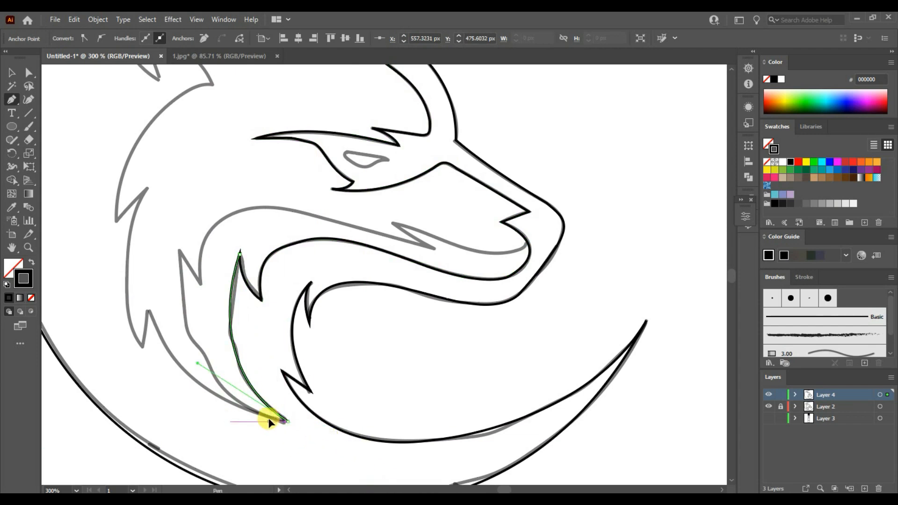
- Trace the neck's lower back edge up to the lowest tuft's tip and down to the notch beside it
{"action": "left_click_drag", "start_coordinate": [146, 311], "coordinate": [120, 225]}
{"action": "left_click_drag", "start_coordinate": [151, 312], "coordinate": [129, 274]}
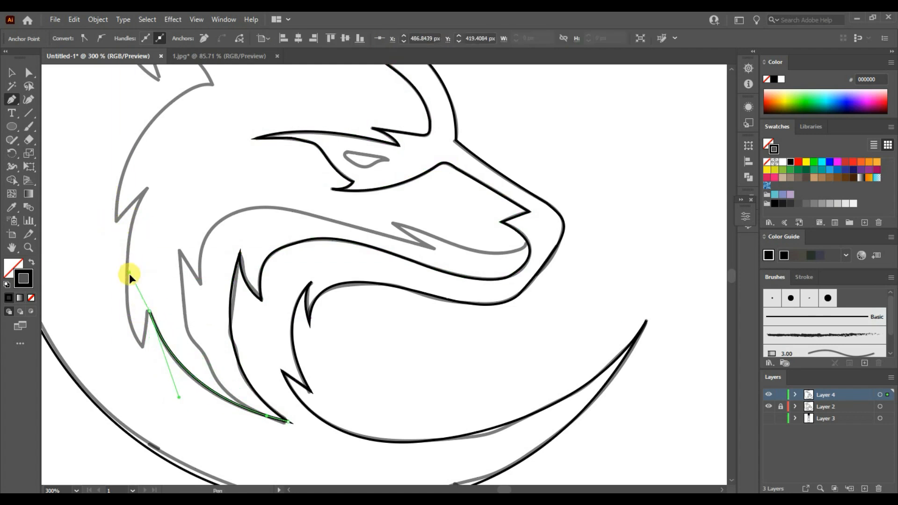
{"action": "left_click_drag", "start_coordinate": [145, 346], "coordinate": [136, 374]}
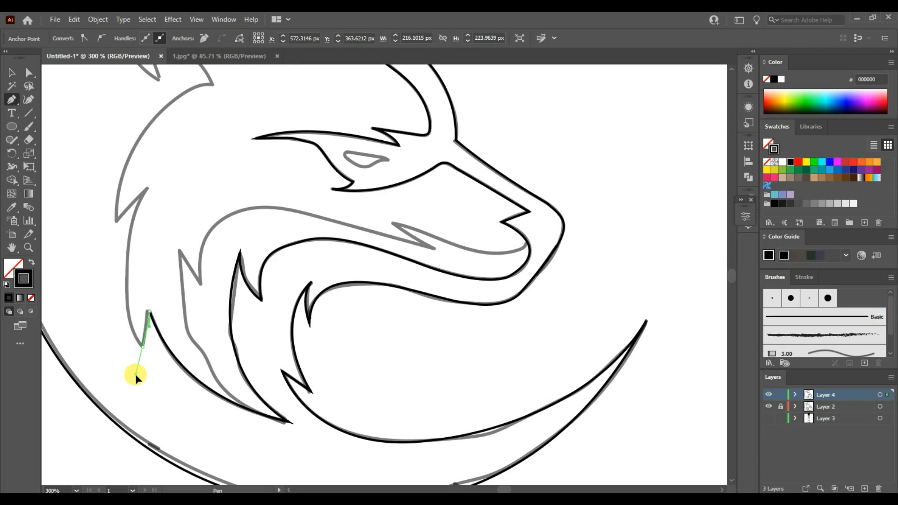
{"action": "left_click_drag", "start_coordinate": [161, 329], "coordinate": [145, 346]}
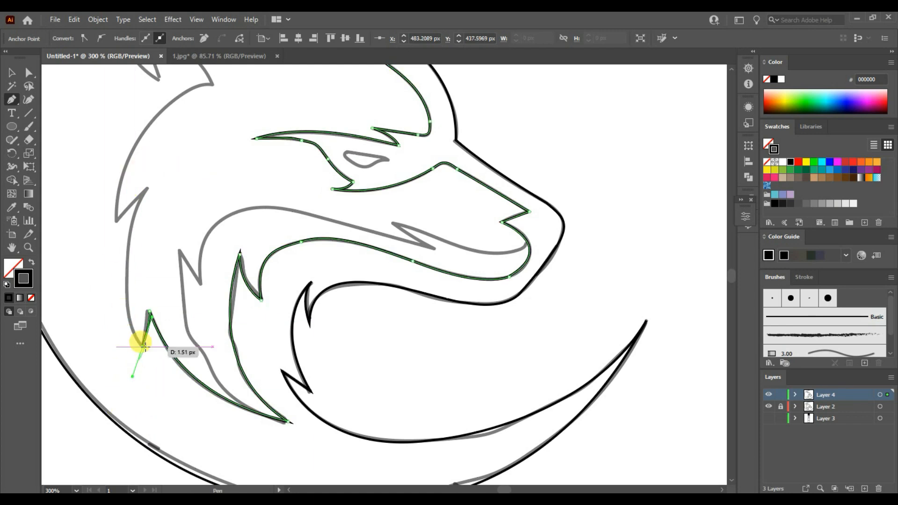
- Trace the back of the neck from the lowest notch up to the next tuft's tip, shaping the curve to the sketch
{"action": "scroll", "coordinate": [200, 90], "scroll_direction": "up", "scroll_amount": 4}
{"action": "left_click_drag", "start_coordinate": [146, 382], "coordinate": [195, 188]}
{"action": "scroll", "coordinate": [195, 188], "scroll_direction": "down", "scroll_amount": 4}
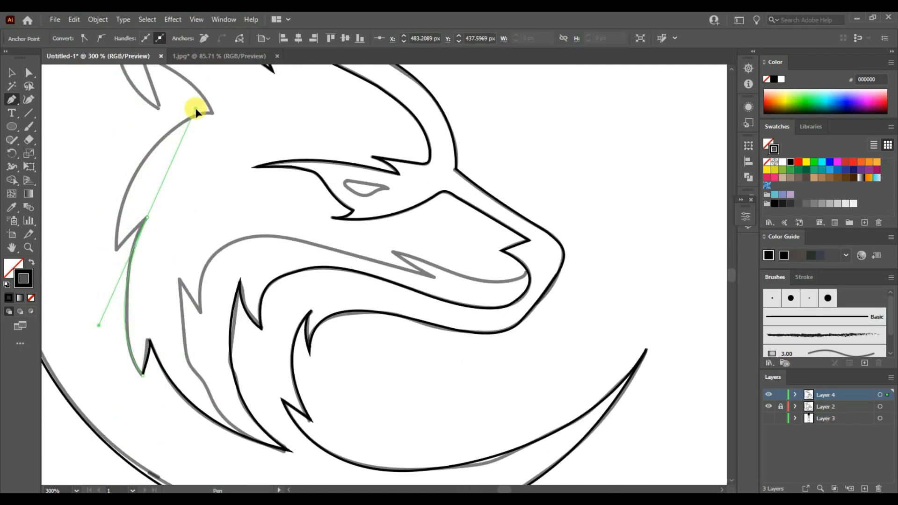
{"action": "left_click_drag", "start_coordinate": [196, 118], "coordinate": [198, 115]}
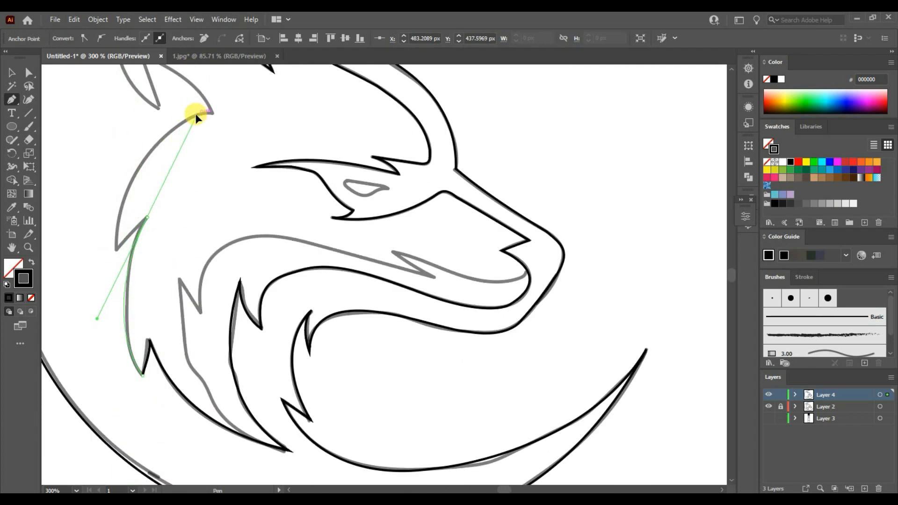
- Trace the back of the neck from the upper tuft's inner notch out to its tip and up in a curve to the ear's base
{"action": "left_click_drag", "start_coordinate": [146, 216], "coordinate": [146, 206]}
{"action": "left_click", "coordinate": [116, 250]}
{"action": "left_click_drag", "start_coordinate": [266, 122], "coordinate": [348, 241]}
{"action": "left_click_drag", "start_coordinate": [294, 231], "coordinate": [397, 203]}
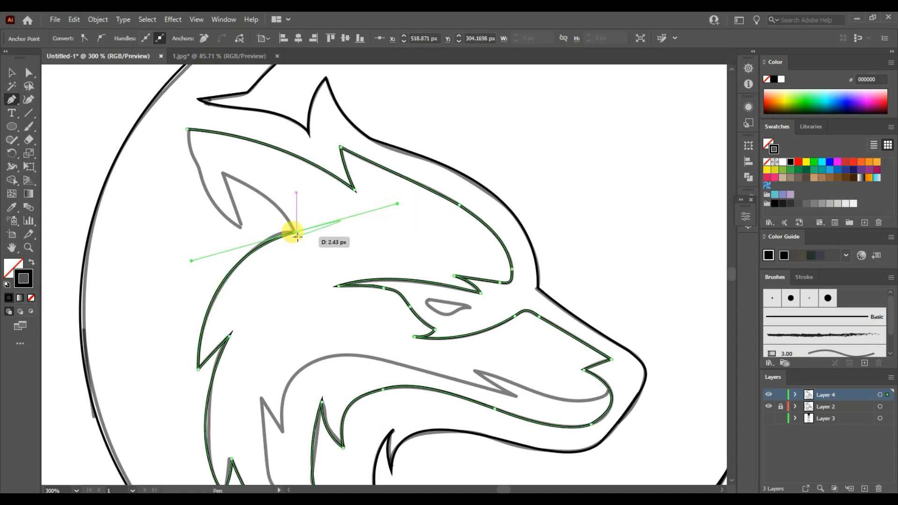
- Trace the ear's inner notch and its curved rear edge, closing the head path at the ear tip
{"action": "left_click", "coordinate": [294, 232]}
{"action": "left_click_drag", "start_coordinate": [224, 173], "coordinate": [191, 217]}
{"action": "left_click", "coordinate": [224, 173]}
{"action": "left_click", "coordinate": [242, 227]}
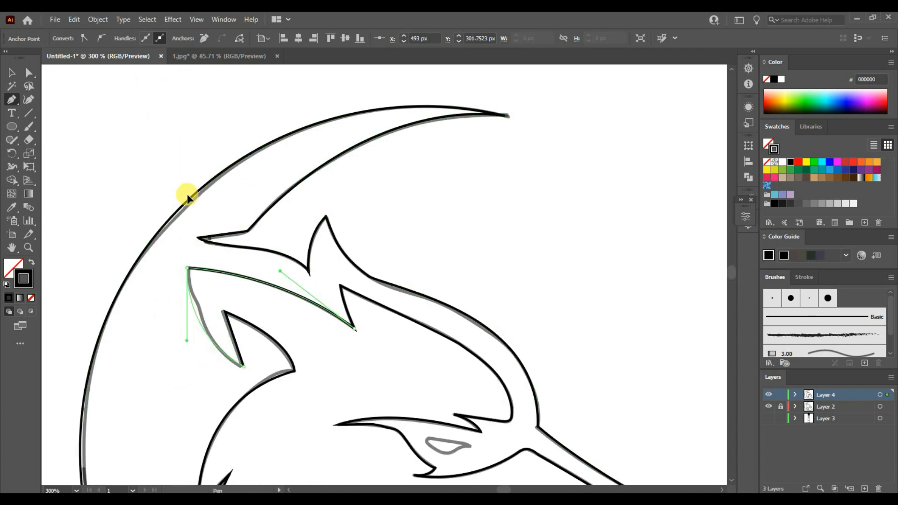
{"action": "left_click_drag", "start_coordinate": [184, 180], "coordinate": [183, 176]}
- Trace the mouth line as a new path from the nose, around the sharp mouth notch, and back along the cheek to its notch
{"action": "left_click_drag", "start_coordinate": [398, 412], "coordinate": [258, 124]}
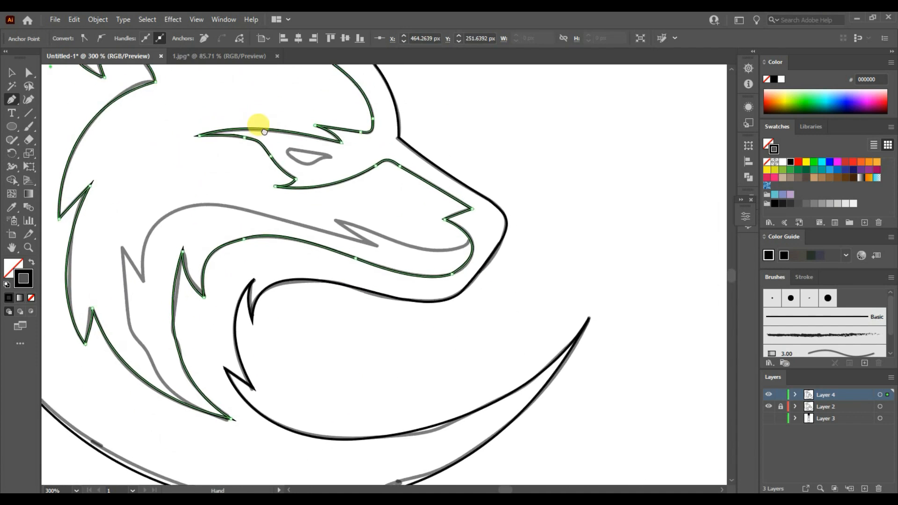
{"action": "left_click", "coordinate": [482, 230]}
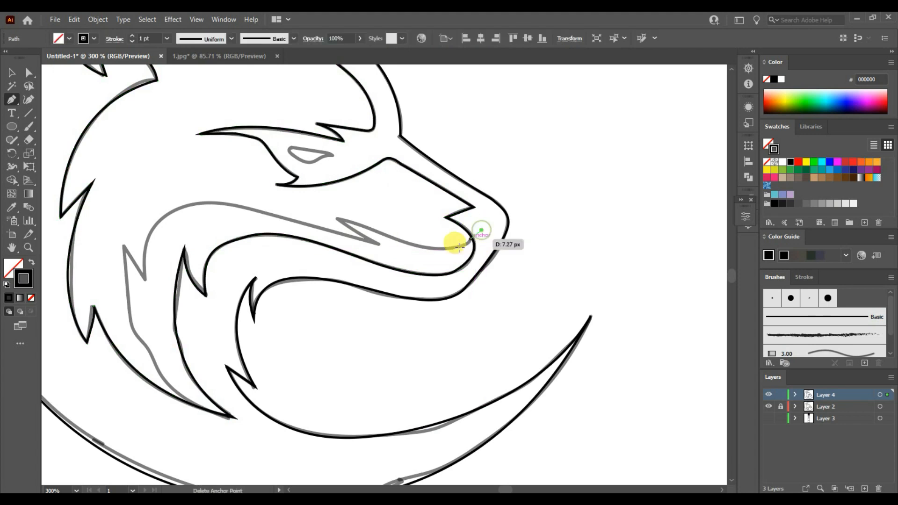
{"action": "left_click_drag", "start_coordinate": [252, 172], "coordinate": [203, 160]}
{"action": "left_click", "coordinate": [379, 243]}
{"action": "left_click", "coordinate": [236, 204]}
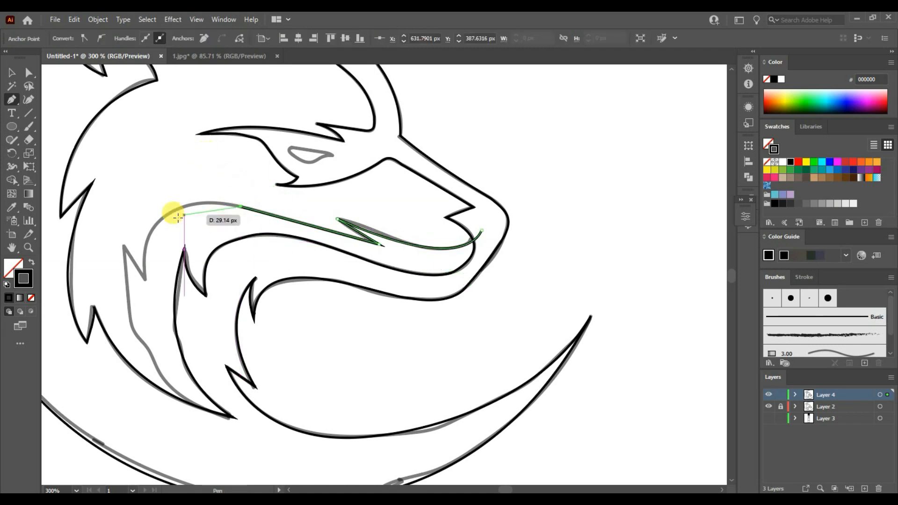
{"action": "mouse_move", "coordinate": [145, 281]}
{"action": "left_mouse_down"}
{"action": "mouse_move", "coordinate": [161, 376]}
{"action": "mouse_move", "coordinate": [150, 381]}
{"action": "mouse_move", "coordinate": [145, 280]}
{"action": "left_mouse_up"}
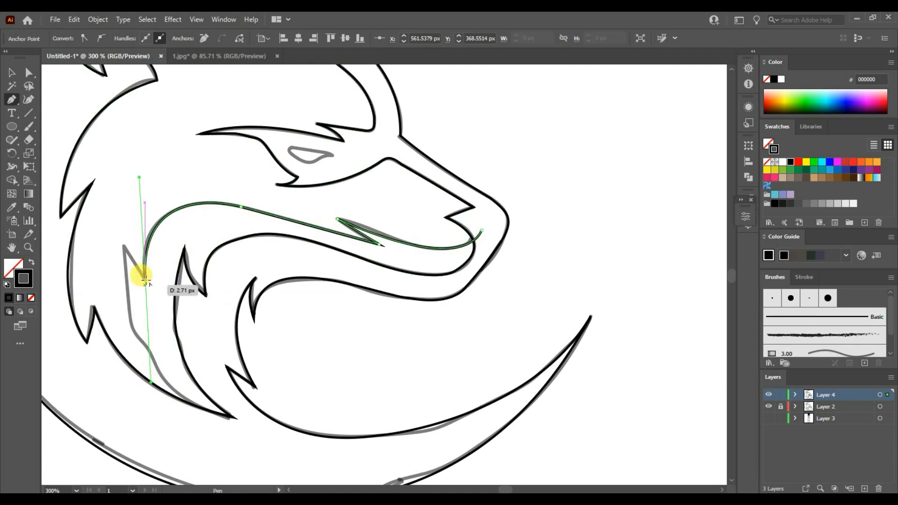
- Trace the cheek patch's tuft tip and long rear edge down past the pointed bottom of the neck
{"action": "left_click", "coordinate": [123, 245]}
{"action": "left_click", "coordinate": [131, 322]}
{"action": "left_click_drag", "start_coordinate": [232, 414], "coordinate": [346, 475]}
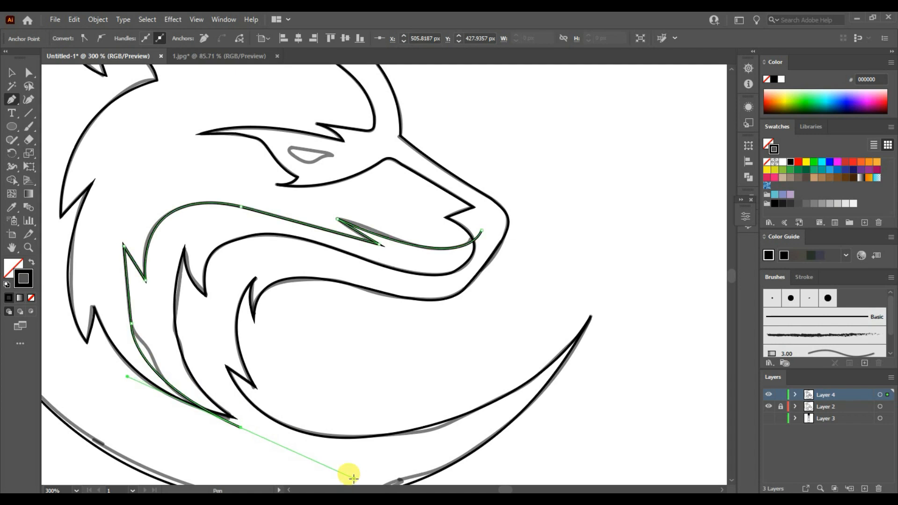
{"action": "left_click_drag", "start_coordinate": [240, 425], "coordinate": [238, 416]}
{"action": "left_click", "coordinate": [240, 414]}
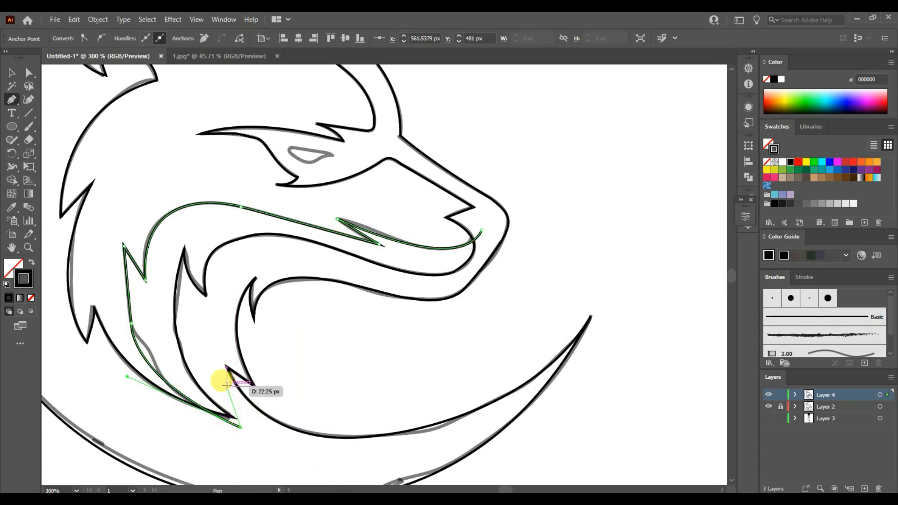
- Close the cheek-and-jaw path with rough straight segments running outside the inner jaw line back to its start at the nose
{"action": "left_click", "coordinate": [207, 362]}
{"action": "left_click", "coordinate": [211, 313]}
{"action": "left_click", "coordinate": [236, 264]}
{"action": "left_click", "coordinate": [258, 250]}
{"action": "left_click", "coordinate": [307, 258]}
{"action": "left_click", "coordinate": [371, 273]}
{"action": "left_click", "coordinate": [420, 287]}
{"action": "left_click", "coordinate": [453, 280]}
{"action": "left_click", "coordinate": [470, 270]}
{"action": "left_click", "coordinate": [486, 240]}
{"action": "left_click", "coordinate": [483, 229]}
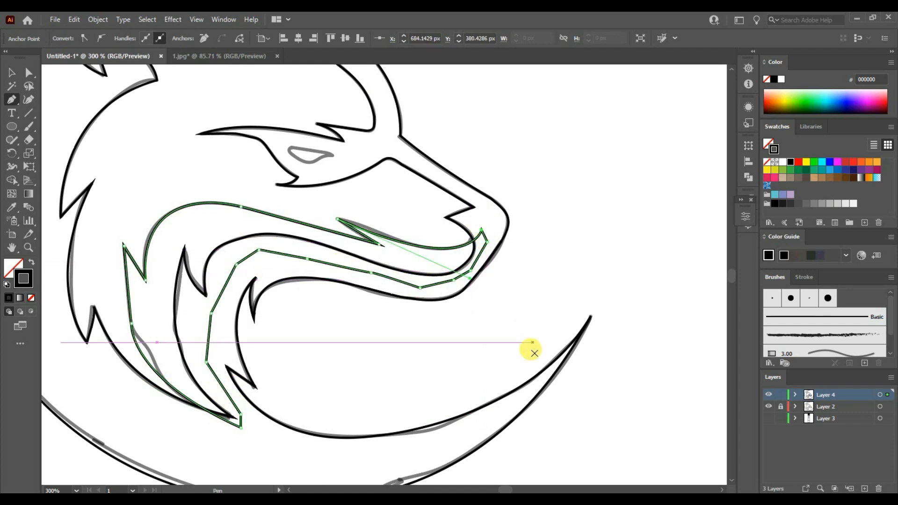
- Trace the small eye shape as a closed path and deselect it
{"action": "left_click_drag", "start_coordinate": [334, 155], "coordinate": [371, 134]}
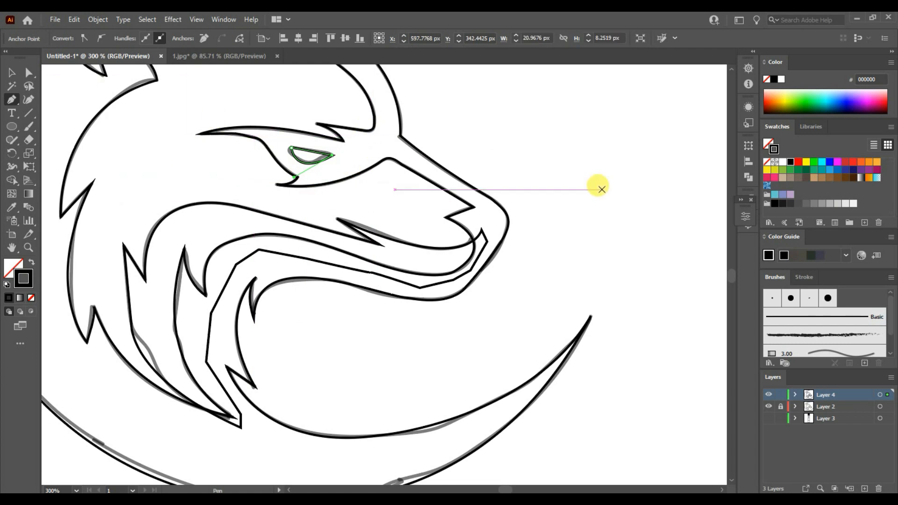
{"action": "key", "text": "ctrl+minus"}
{"action": "key", "text": "ctrl+minus"}
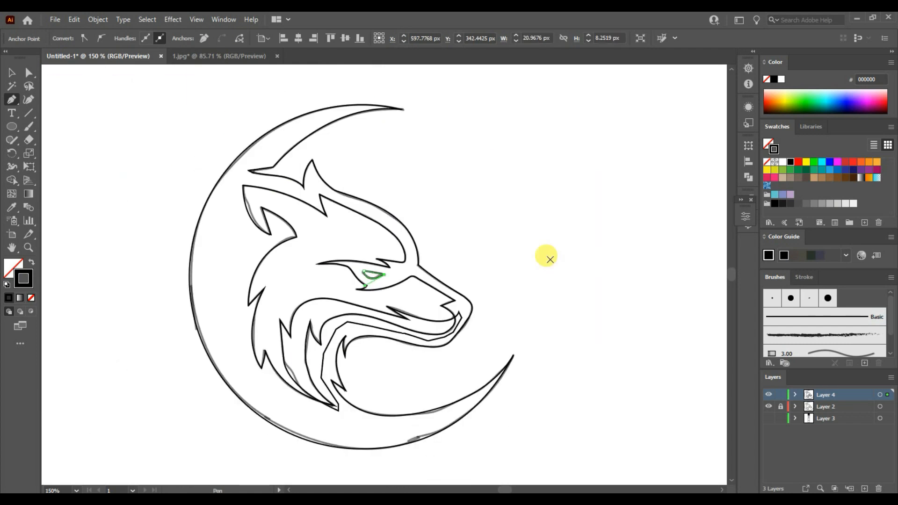
{"action": "left_click", "coordinate": [13, 72]}
{"action": "left_click", "coordinate": [595, 341]}
- Hide the sketch on Layer 2 and show the colour palette squares on Layer 3 beside the outlines
{"action": "left_click_drag", "start_coordinate": [554, 404], "coordinate": [522, 388]}
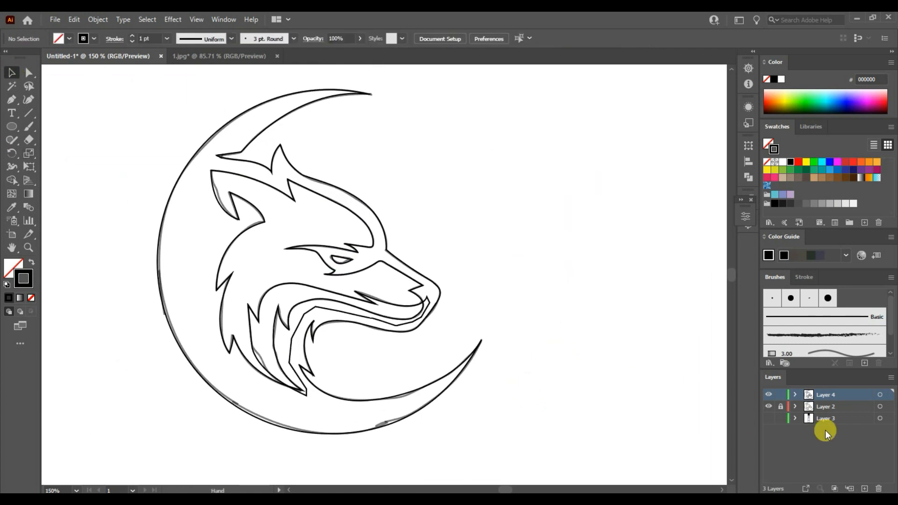
{"action": "left_click", "coordinate": [768, 407]}
{"action": "left_click_drag", "start_coordinate": [124, 115], "coordinate": [422, 352]}
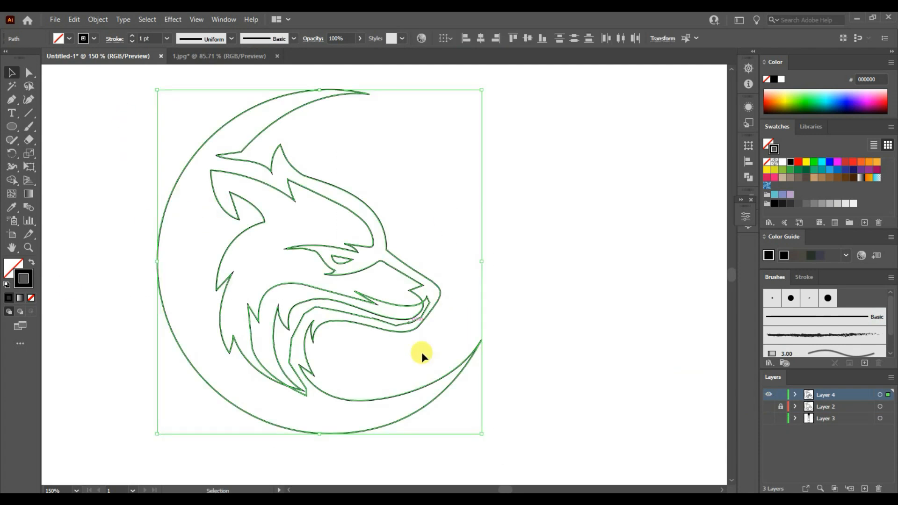
{"action": "left_click", "coordinate": [167, 192]}
{"action": "left_click", "coordinate": [768, 418]}
{"action": "scroll", "coordinate": [495, 190], "scroll_direction": "right", "scroll_amount": 8}
{"action": "scroll", "coordinate": [625, 363], "scroll_direction": "up", "scroll_amount": 2}
{"action": "left_click_drag", "start_coordinate": [592, 264], "coordinate": [231, 406]}
{"action": "left_click_drag", "start_coordinate": [397, 413], "coordinate": [691, 274]}
- Fill the outer wolf-and-moon silhouette with the palette's black using the Eyedropper, and hide its path in Layer 4
{"action": "left_click", "coordinate": [93, 255]}
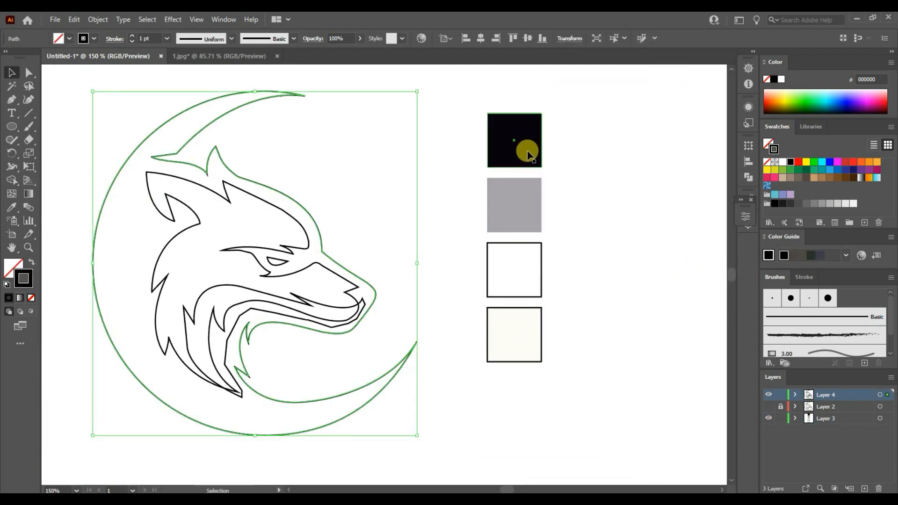
{"action": "key", "text": "i"}
{"action": "left_click", "coordinate": [501, 136]}
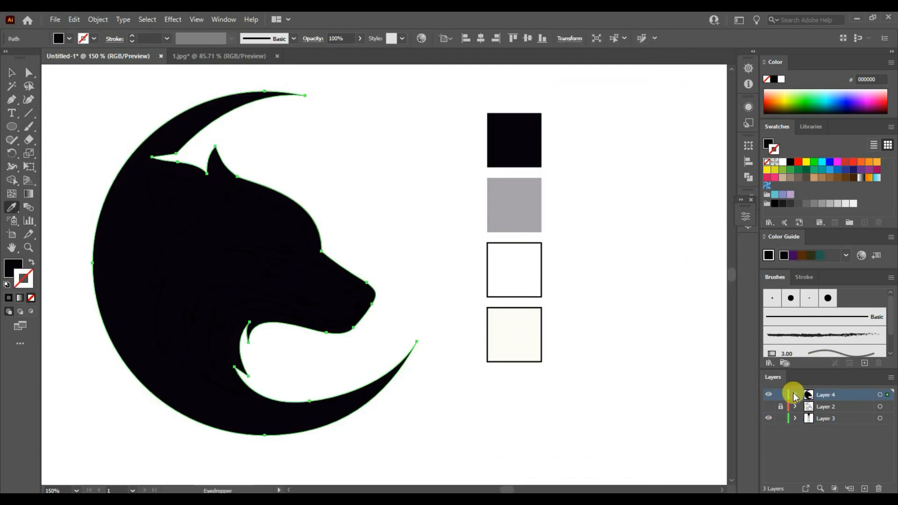
{"action": "left_click", "coordinate": [794, 395]}
{"action": "left_click", "coordinate": [768, 442]}
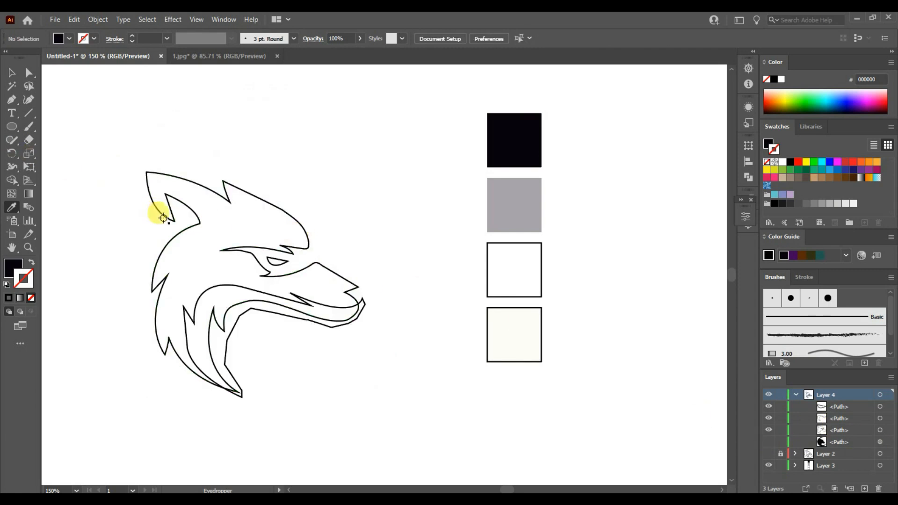
- Fill the main wolf head shape with the grey sampled from the palette
{"action": "key", "text": "v"}
{"action": "left_click", "coordinate": [283, 206]}
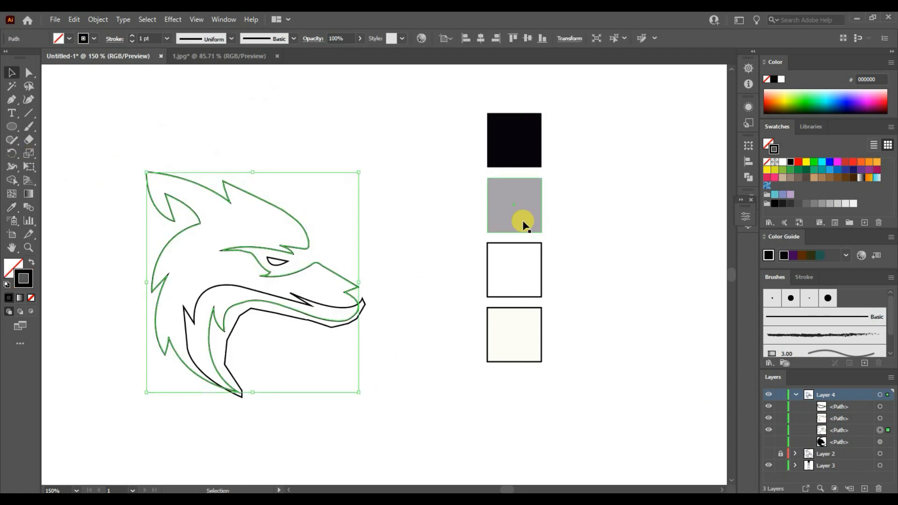
{"action": "key", "text": "i"}
{"action": "left_click", "coordinate": [519, 207]}
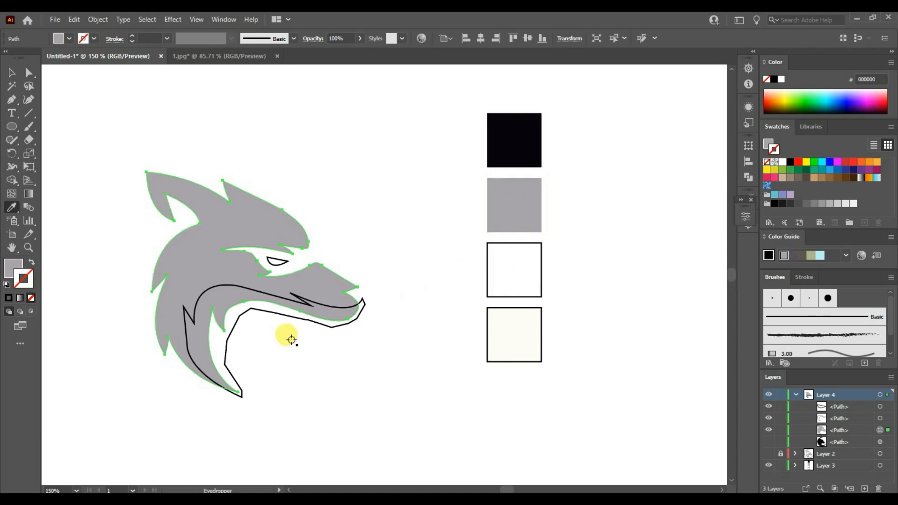
- Fill the cheek-and-jaw shape with the white sampled from the outlined palette square
{"action": "key", "text": "v"}
{"action": "left_click", "coordinate": [233, 285]}
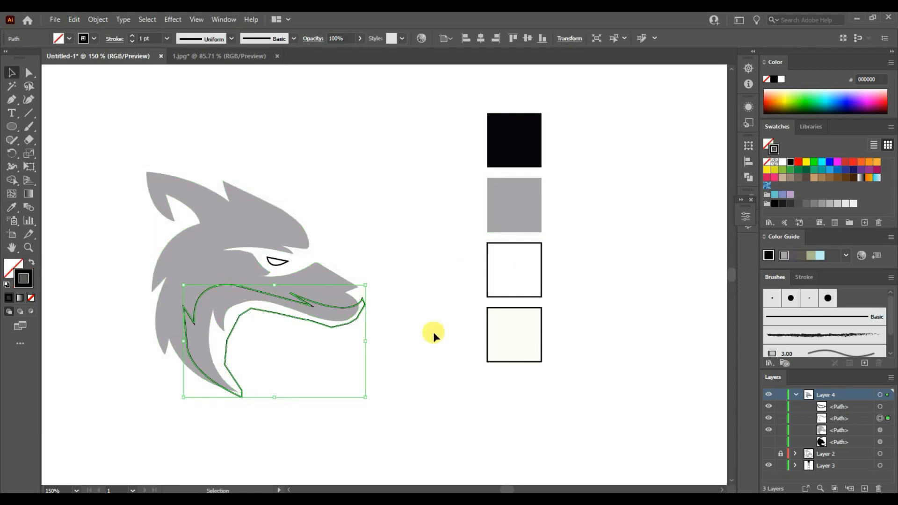
{"action": "key", "text": "i"}
{"action": "left_click", "coordinate": [502, 269]}
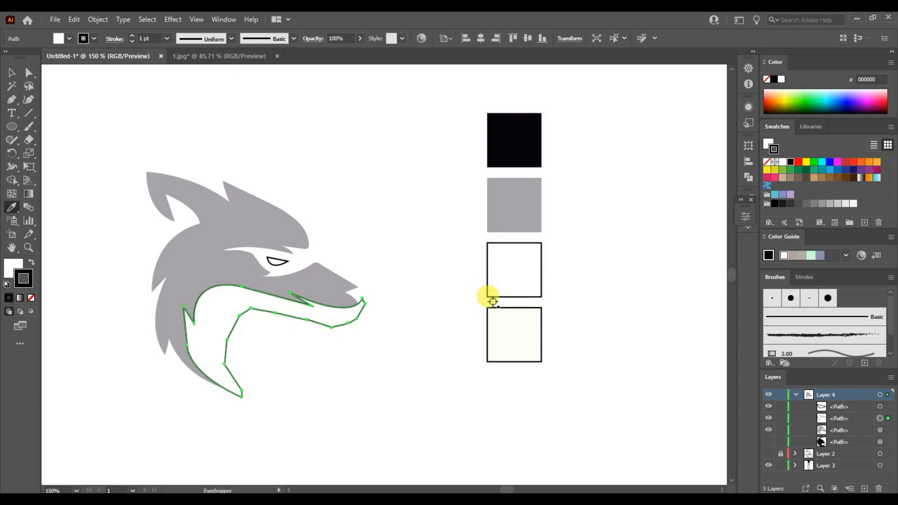
{"action": "key", "text": "v"}
- Lock the hidden silhouette and remove the white jaw shape's excess outside the grey head with the Shape Builder
{"action": "left_click_drag", "start_coordinate": [139, 146], "coordinate": [299, 304]}
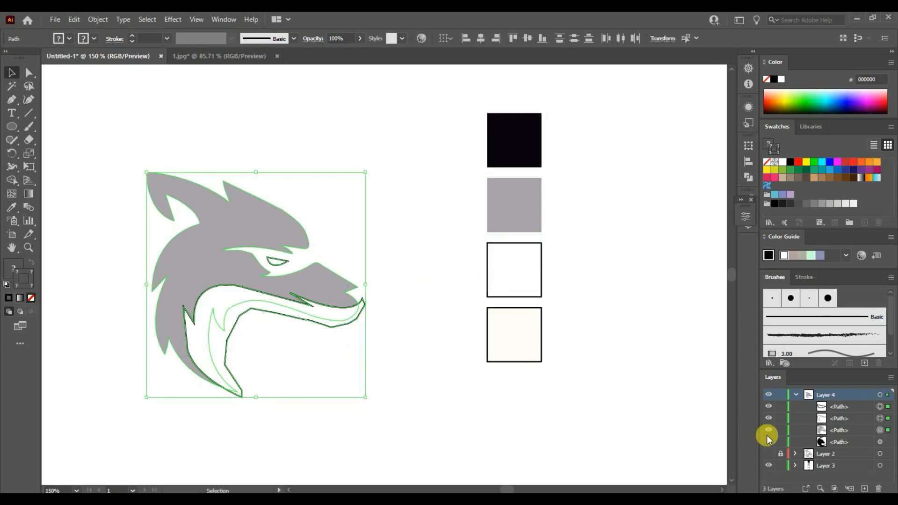
{"action": "left_click", "coordinate": [781, 441]}
{"action": "left_click", "coordinate": [243, 268]}
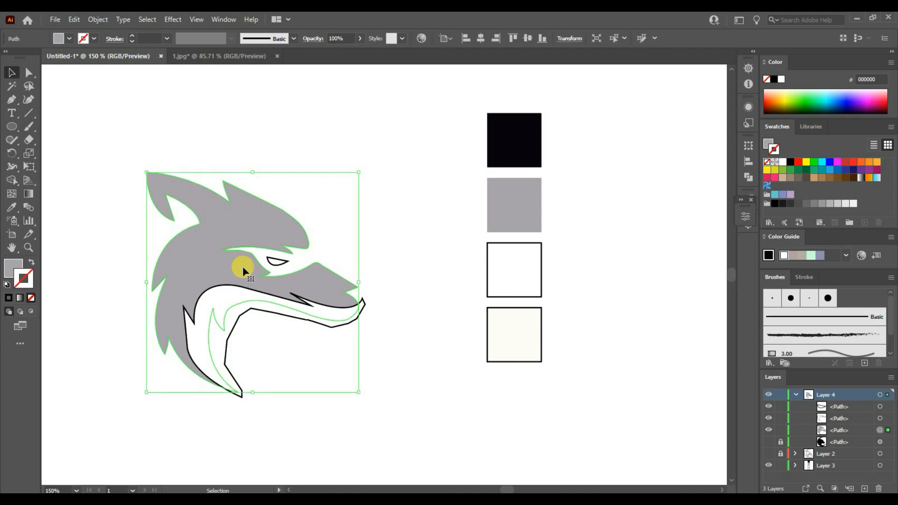
{"action": "left_click", "coordinate": [238, 296], "text": "shift"}
{"action": "left_click", "coordinate": [12, 180]}
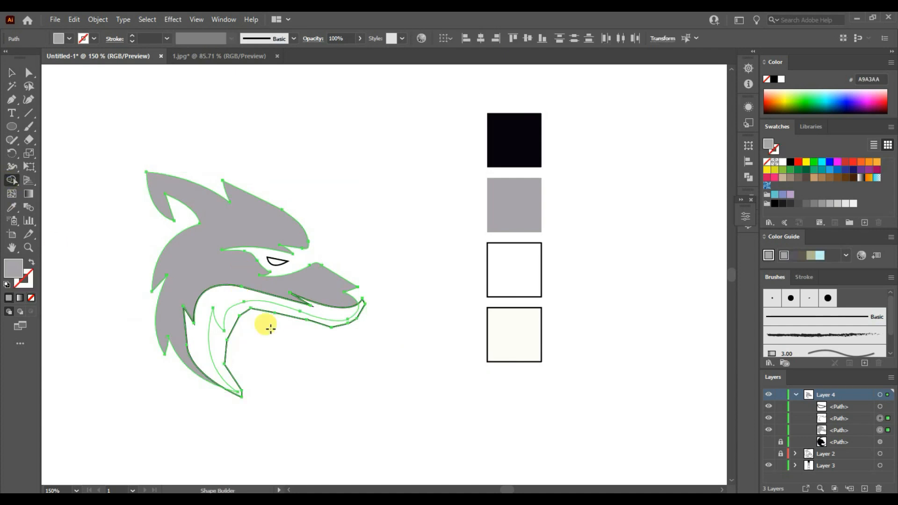
{"action": "scroll", "coordinate": [262, 344], "scroll_direction": "up", "scroll_amount": 2}
{"action": "scroll", "coordinate": [449, 327], "scroll_direction": "down", "scroll_amount": 3}
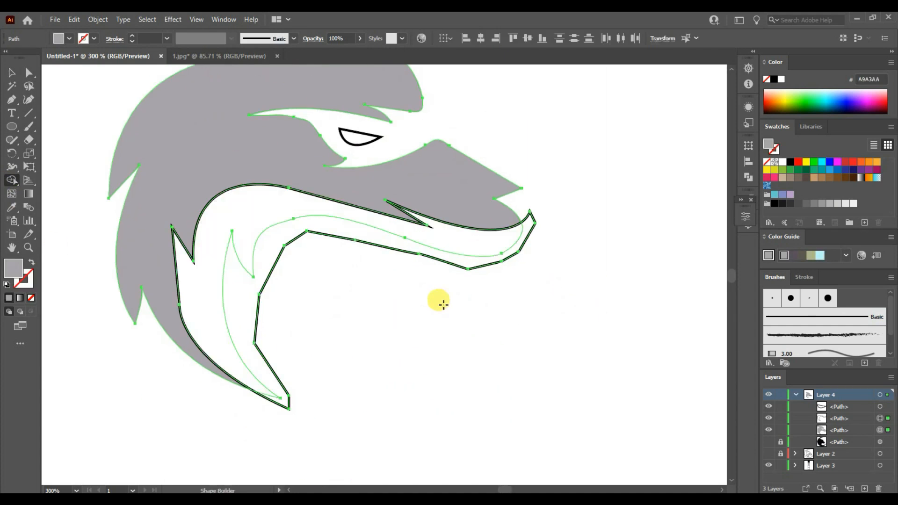
{"action": "left_click", "coordinate": [533, 221], "text": "alt"}
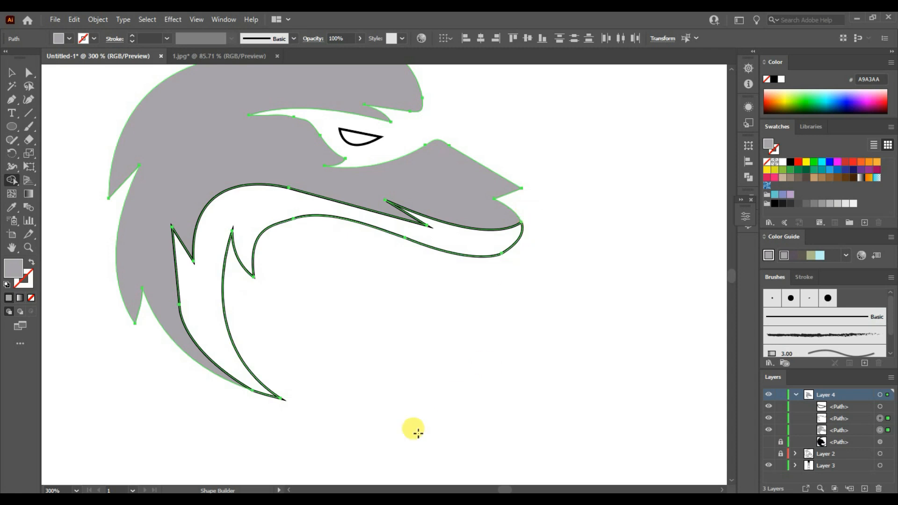
- Show the black silhouette to check the coloured shapes against it, and hide it again
{"action": "key", "text": "ctrl+minus"}
{"action": "key", "text": "ctrl+minus"}
{"action": "left_click", "coordinate": [12, 73]}
{"action": "left_click", "coordinate": [768, 441]}
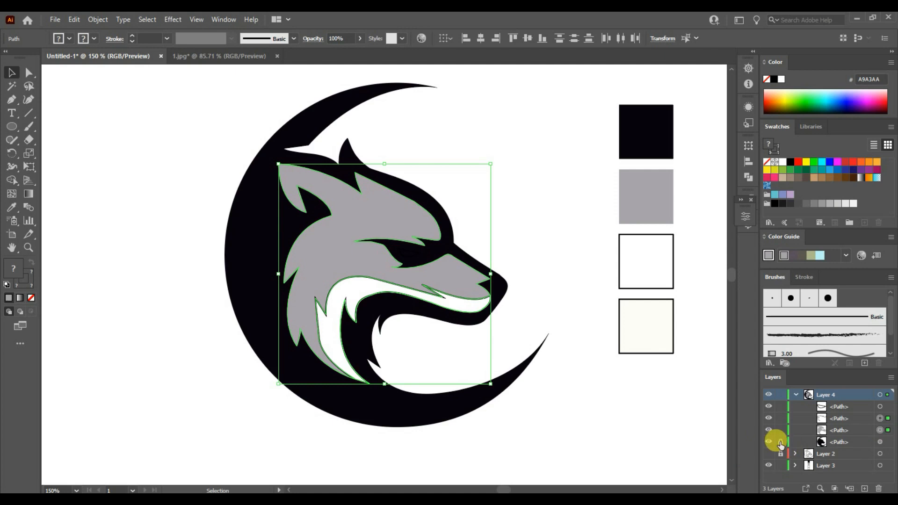
{"action": "left_click", "coordinate": [768, 441]}
- Fill the eye with the palette's white, remove its stroke, and show the black silhouette again
{"action": "left_click", "coordinate": [408, 252]}
{"action": "left_click", "coordinate": [27, 283]}
{"action": "left_click_drag", "start_coordinate": [27, 283], "coordinate": [640, 261]}
{"action": "key", "text": "i"}
{"action": "left_click", "coordinate": [637, 256]}
{"action": "left_click", "coordinate": [29, 284]}
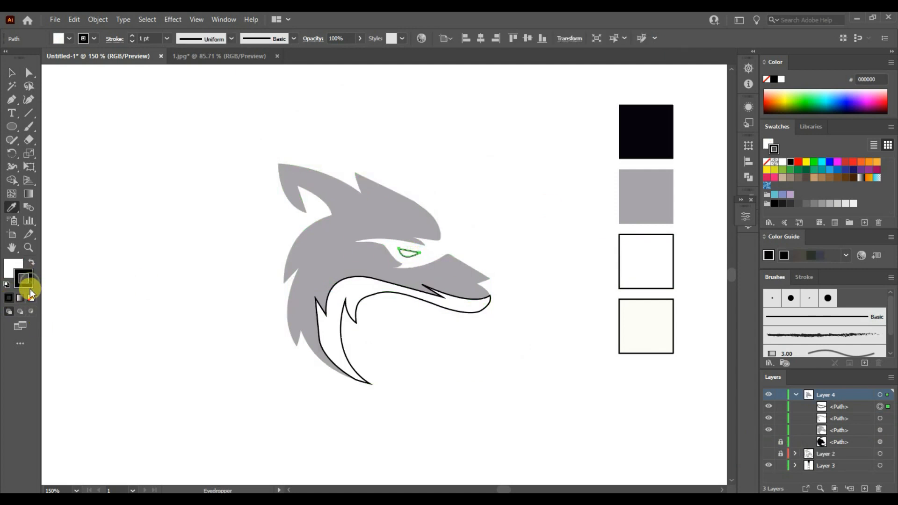
{"action": "left_click", "coordinate": [31, 298]}
{"action": "left_click", "coordinate": [769, 441]}
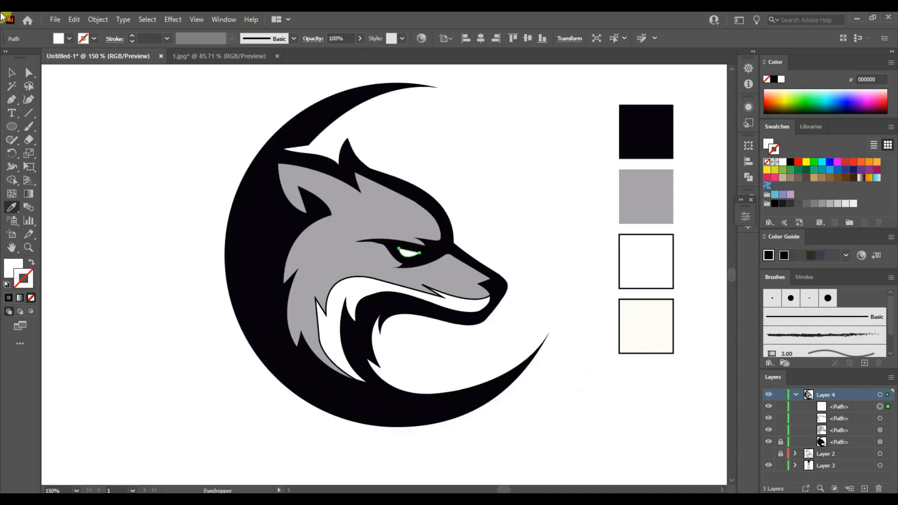
- Remove the stroke from the white cheek-and-jaw shape
{"action": "left_click", "coordinate": [21, 81]}
{"action": "left_click", "coordinate": [571, 417]}
{"action": "left_click_drag", "start_coordinate": [201, 115], "coordinate": [568, 440]}
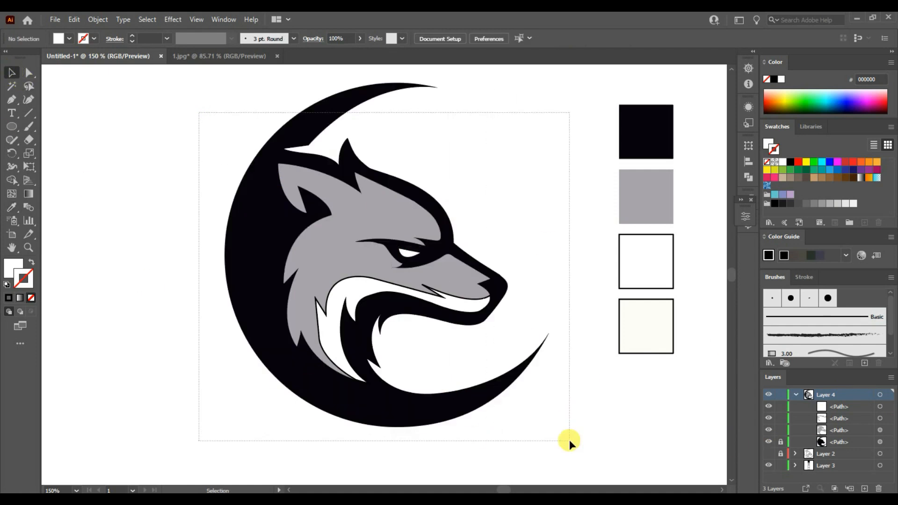
{"action": "left_click", "coordinate": [431, 332]}
{"action": "left_click", "coordinate": [330, 321]}
{"action": "left_click", "coordinate": [31, 298]}
{"action": "left_click", "coordinate": [87, 297]}
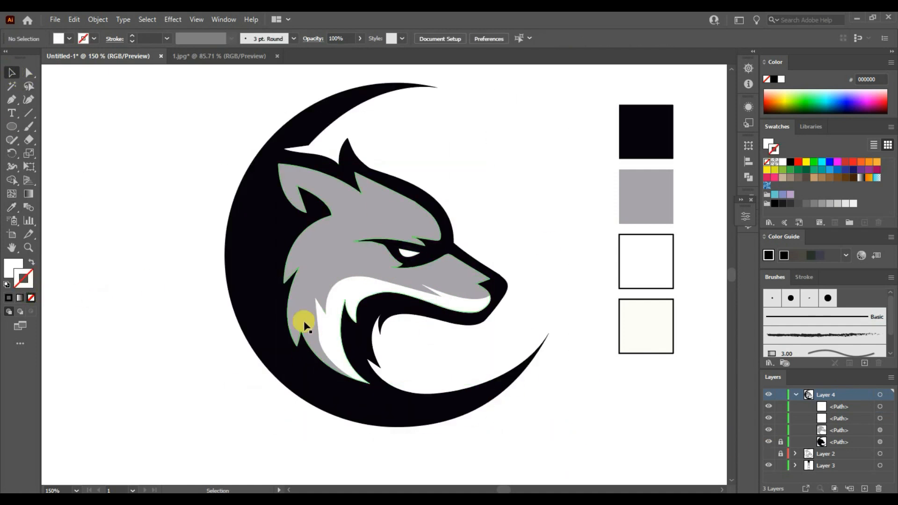
{"action": "left_click", "coordinate": [290, 262]}
{"action": "left_click", "coordinate": [227, 262]}
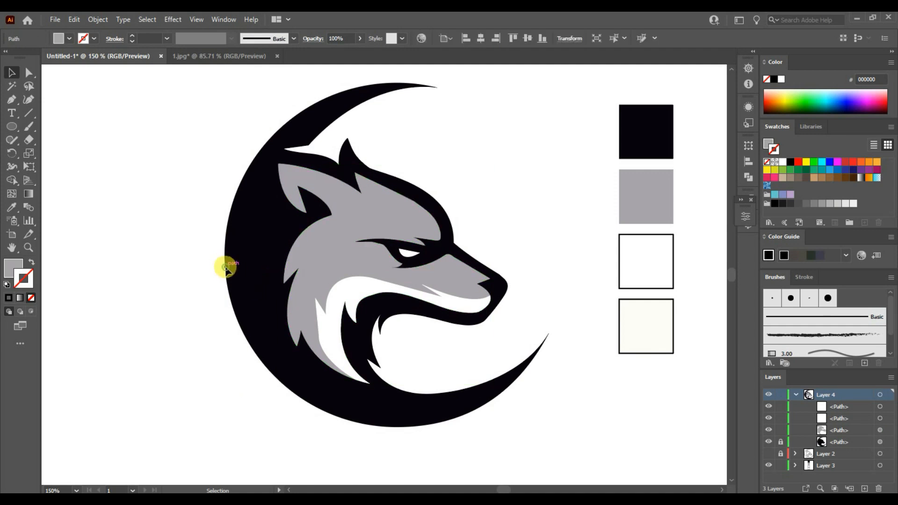
{"action": "left_click", "coordinate": [418, 251]}
{"action": "left_click", "coordinate": [531, 444]}
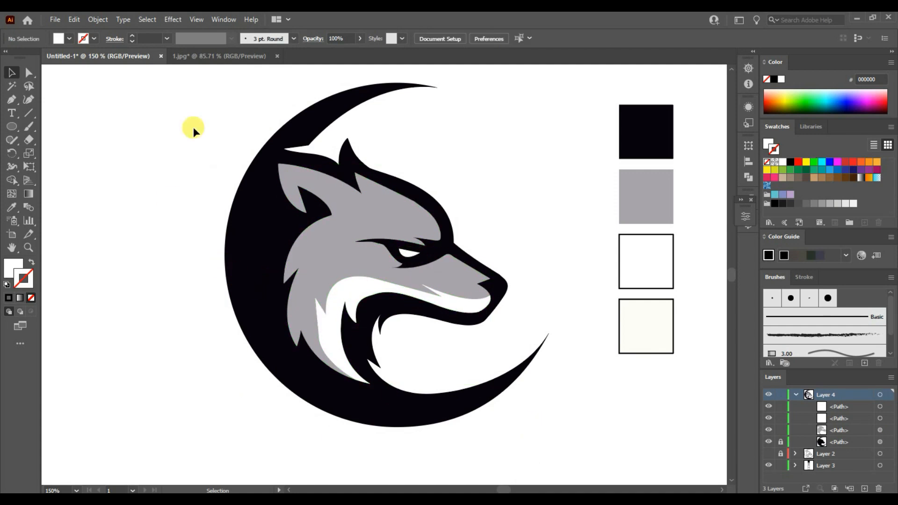
{"action": "left_click_drag", "start_coordinate": [192, 128], "coordinate": [509, 469]}
{"action": "left_click_drag", "start_coordinate": [450, 296], "coordinate": [434, 301]}
{"action": "key", "text": "ctrl+z"}
- Change the eye's fill colour to red, FF0000
{"action": "left_click", "coordinate": [401, 253]}
{"action": "double_click", "coordinate": [13, 265]}
{"action": "left_click_drag", "start_coordinate": [256, 306], "coordinate": [253, 234]}
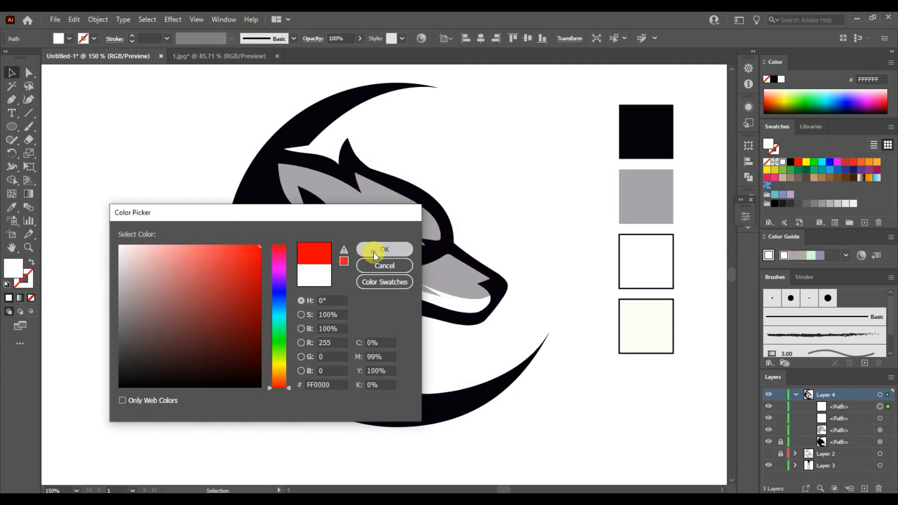
{"action": "left_click", "coordinate": [373, 252]}
- Unlock the black silhouette and move the complete wolf logo farther away from the palette squares
{"action": "left_click_drag", "start_coordinate": [179, 77], "coordinate": [524, 448]}
{"action": "left_click", "coordinate": [769, 433]}
{"action": "left_click_drag", "start_coordinate": [216, 93], "coordinate": [431, 414]}
{"action": "left_click", "coordinate": [574, 260]}
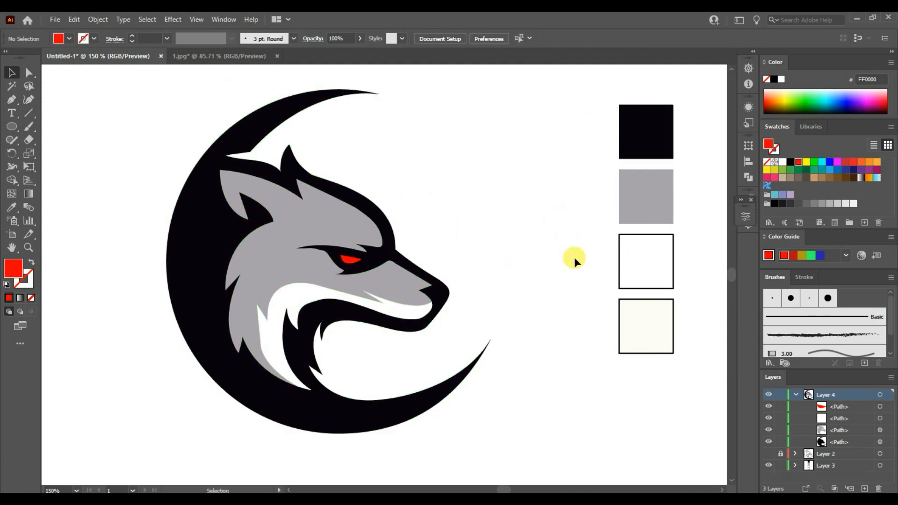
- Draw a large red background rectangle on Layer 3 behind the wolf logo
{"action": "key", "text": "ctrl+0"}
{"action": "left_click_drag", "start_coordinate": [488, 200], "coordinate": [679, 209]}
{"action": "left_click_drag", "start_coordinate": [11, 126], "coordinate": [43, 130]}
{"action": "mouse_move", "coordinate": [47, 85]}
{"action": "left_mouse_down"}
{"action": "mouse_move", "coordinate": [276, 201]}
{"action": "mouse_move", "coordinate": [727, 467]}
{"action": "mouse_move", "coordinate": [611, 456]}
{"action": "mouse_move", "coordinate": [619, 464]}
{"action": "left_mouse_up"}
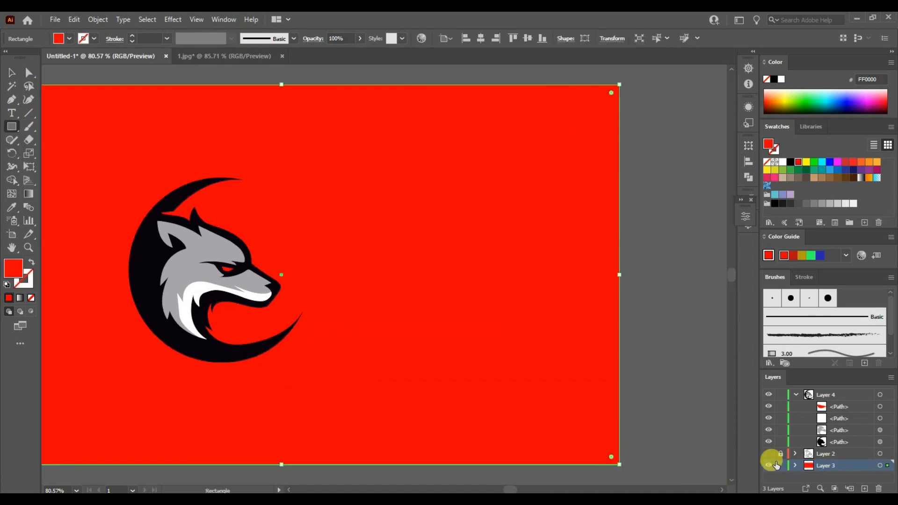
- Send the background rectangle to the back of its layer and recolour it with the lowest palette square's white
{"action": "right_click", "coordinate": [334, 176]}
{"action": "mouse_move", "coordinate": [420, 380]}
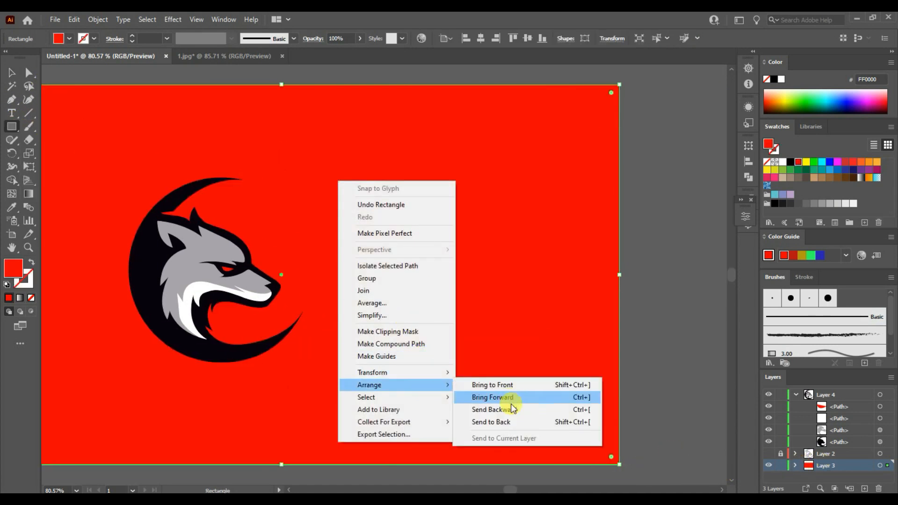
{"action": "left_click", "coordinate": [503, 423]}
{"action": "key", "text": "i"}
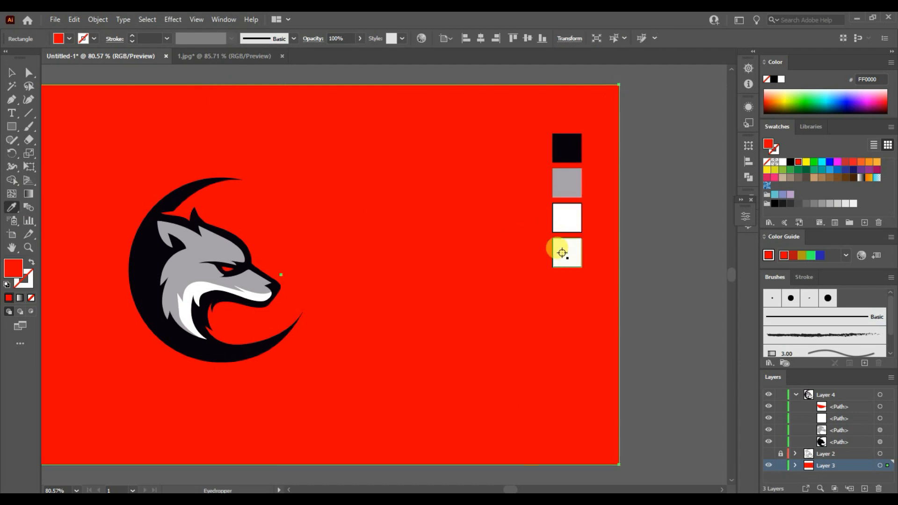
{"action": "left_click", "coordinate": [561, 252]}
{"action": "key", "text": "v"}
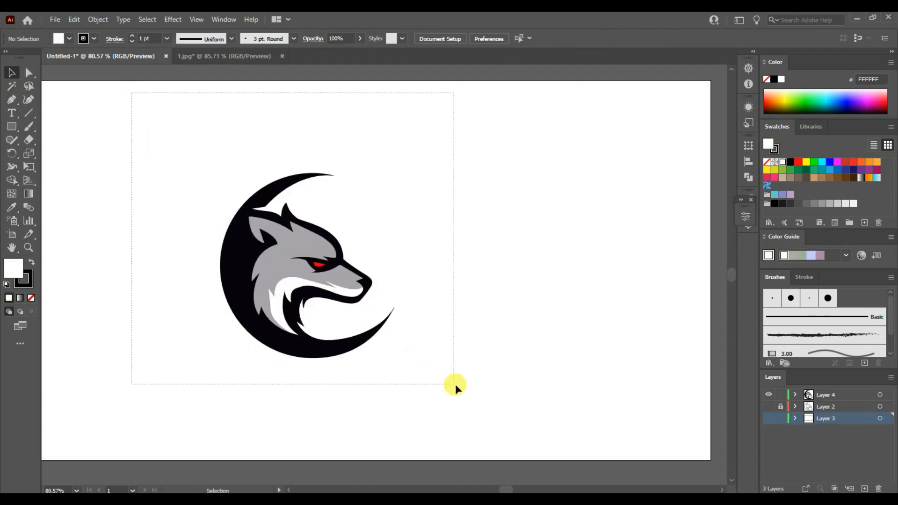
- Move the complete wolf logo closer to the centre of the artboard
{"action": "left_click_drag", "start_coordinate": [298, 235], "coordinate": [357, 232]}
{"action": "left_click", "coordinate": [502, 316]}
{"action": "left_click", "coordinate": [352, 332]}
{"action": "left_click", "coordinate": [216, 83]}
- Add a new layer and place 81 pt placeholder text "Lorem ipsum" just below the wolf logo
{"action": "left_click", "coordinate": [864, 488]}
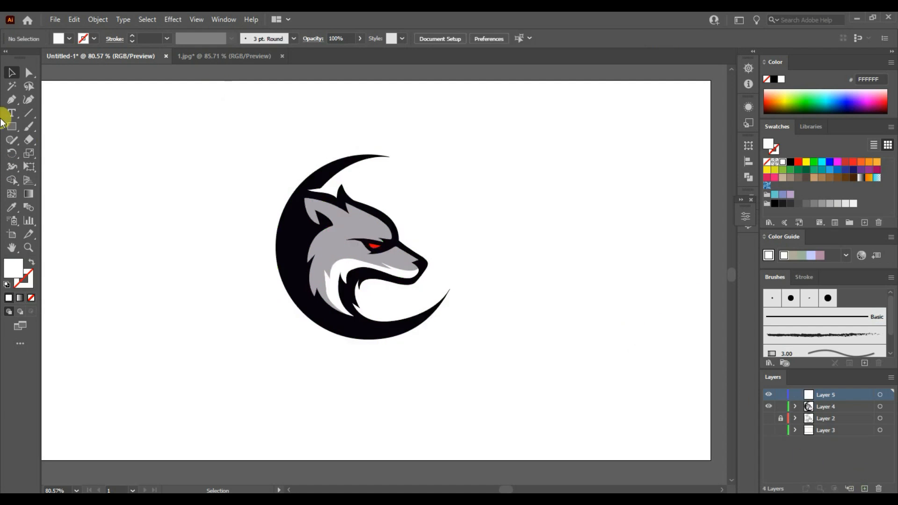
{"action": "key", "text": "t"}
{"action": "left_click", "coordinate": [272, 373]}
{"action": "left_click_drag", "start_coordinate": [518, 35], "coordinate": [518, 36]}
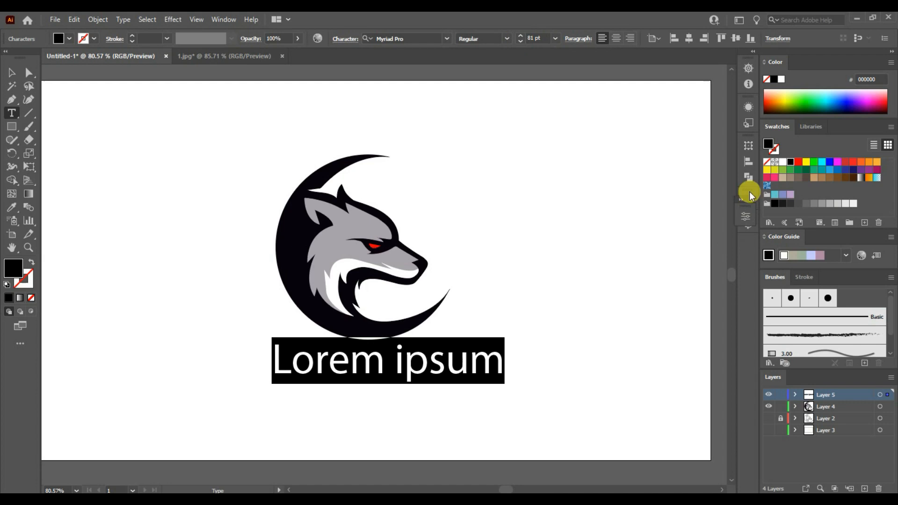
- Format the Lorem ipsum text in All Caps with the Gadugi font
{"action": "left_click_drag", "start_coordinate": [749, 203], "coordinate": [753, 255]}
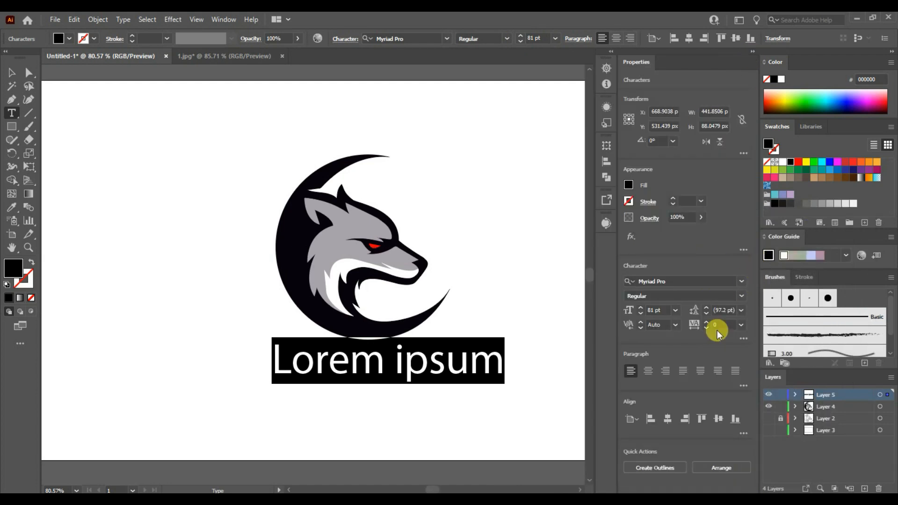
{"action": "left_click", "coordinate": [628, 290]}
{"action": "left_click", "coordinate": [631, 262]}
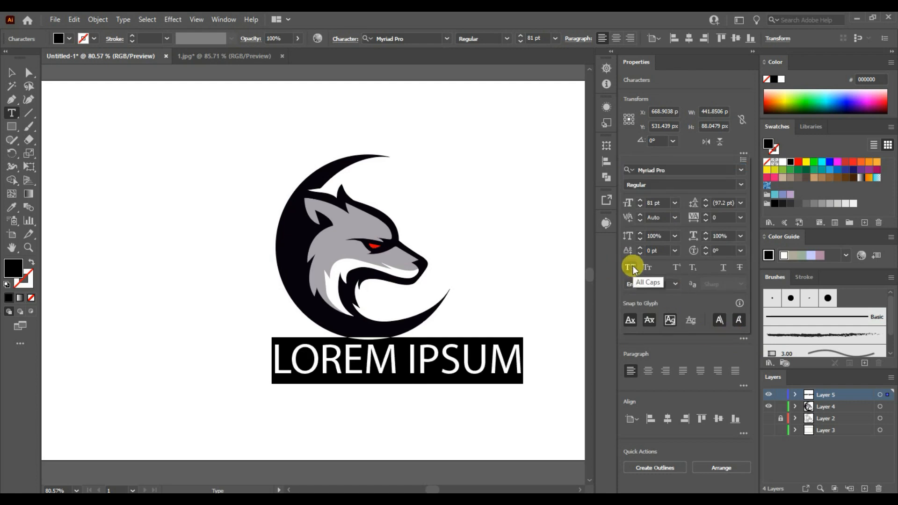
{"action": "left_click_drag", "start_coordinate": [733, 63], "coordinate": [595, 248]}
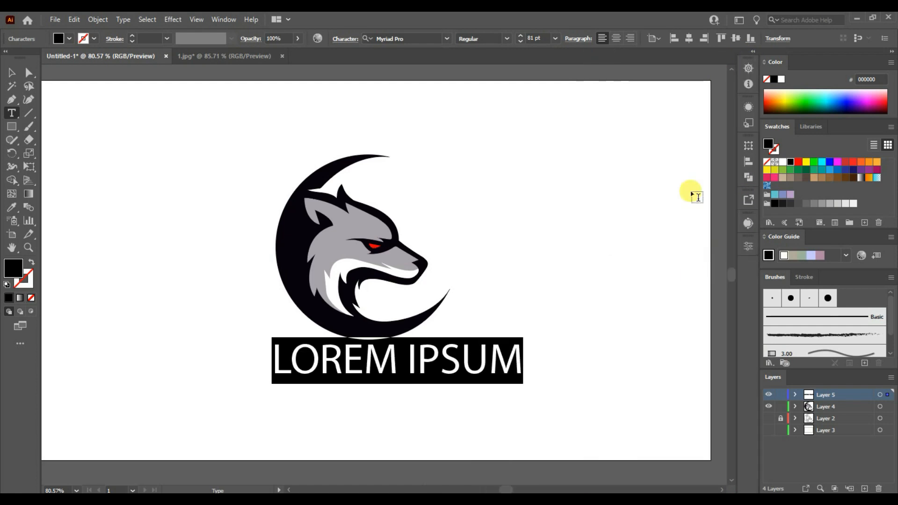
{"action": "left_click", "coordinate": [448, 38]}
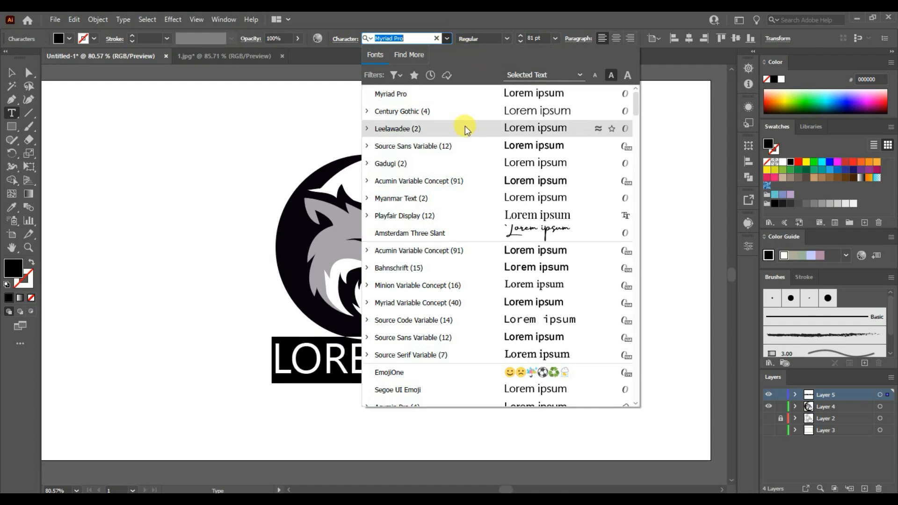
{"action": "left_click", "coordinate": [473, 168]}
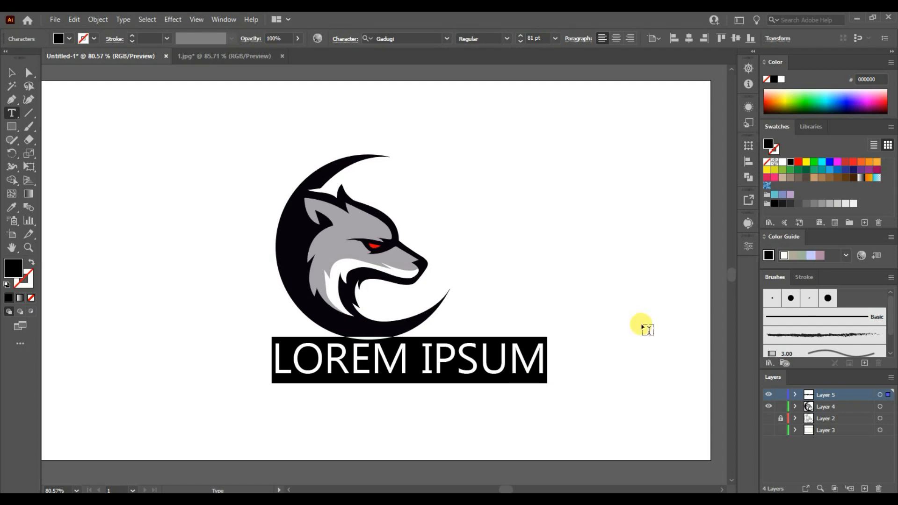
- Set the word IPSUM to the Bold style, leaving LOREM in Regular
{"action": "left_click", "coordinate": [507, 38]}
{"action": "left_click", "coordinate": [510, 37]}
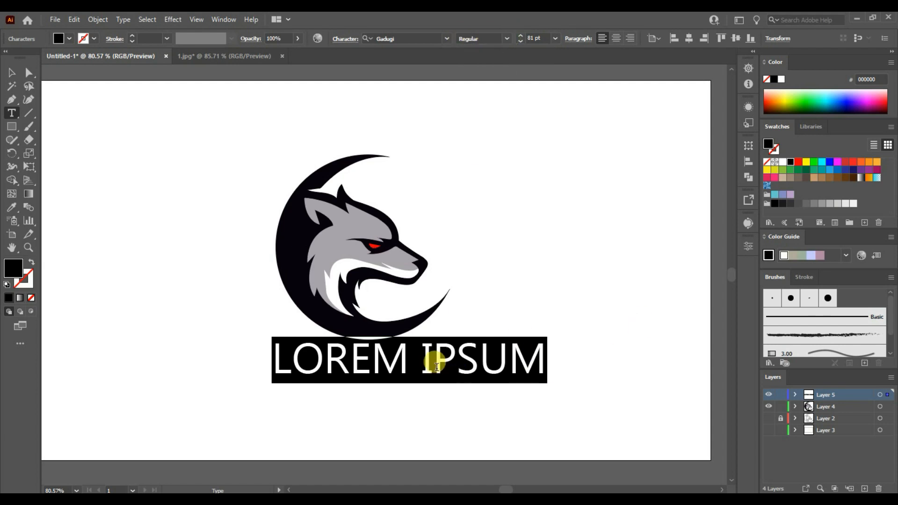
{"action": "left_click", "coordinate": [423, 361]}
{"action": "left_click_drag", "start_coordinate": [423, 361], "coordinate": [548, 365]}
{"action": "left_click", "coordinate": [506, 38]}
{"action": "left_click", "coordinate": [483, 65]}
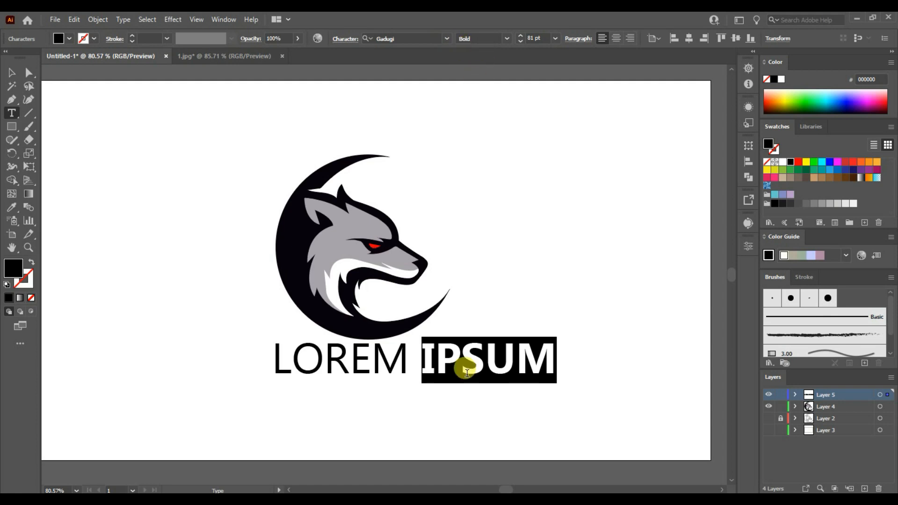
- Change the font of the word LOREM to Leelawadee
{"action": "left_click_drag", "start_coordinate": [405, 361], "coordinate": [271, 359]}
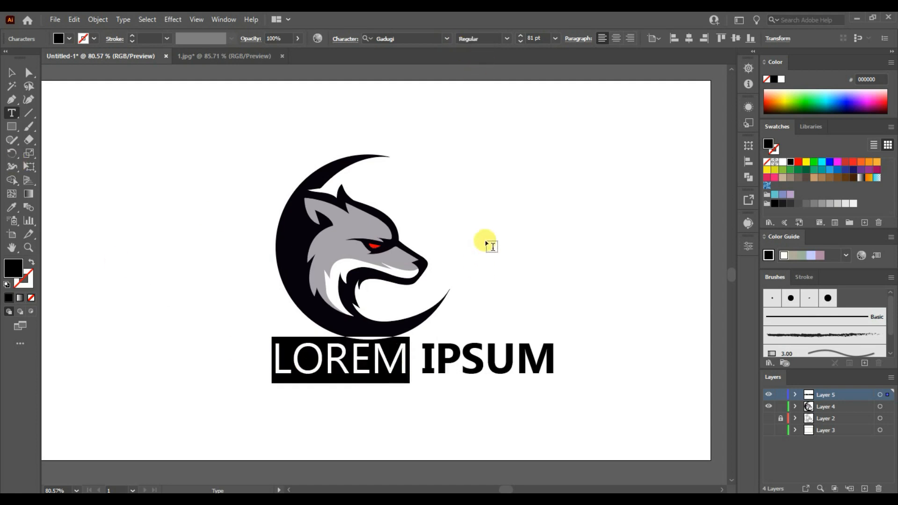
{"action": "key", "text": "BackSpace"}
{"action": "key", "text": "ctrl+z"}
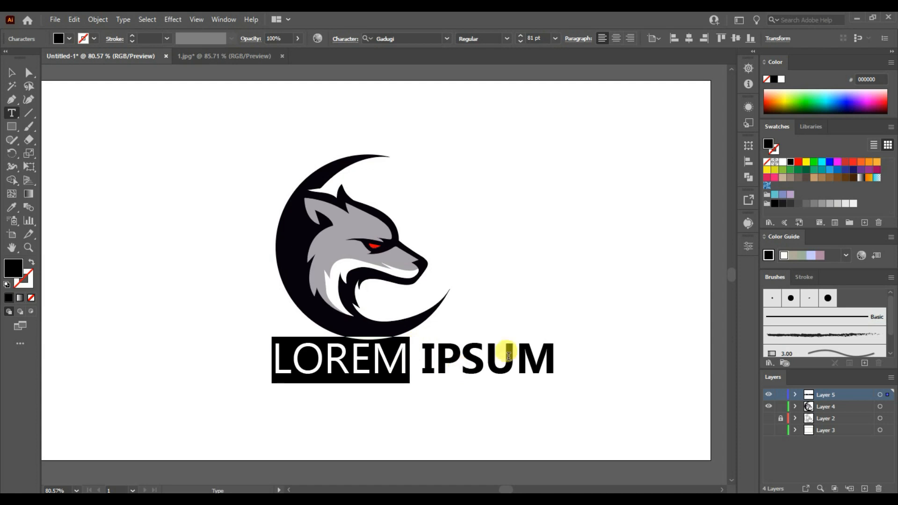
{"action": "left_click", "coordinate": [446, 38]}
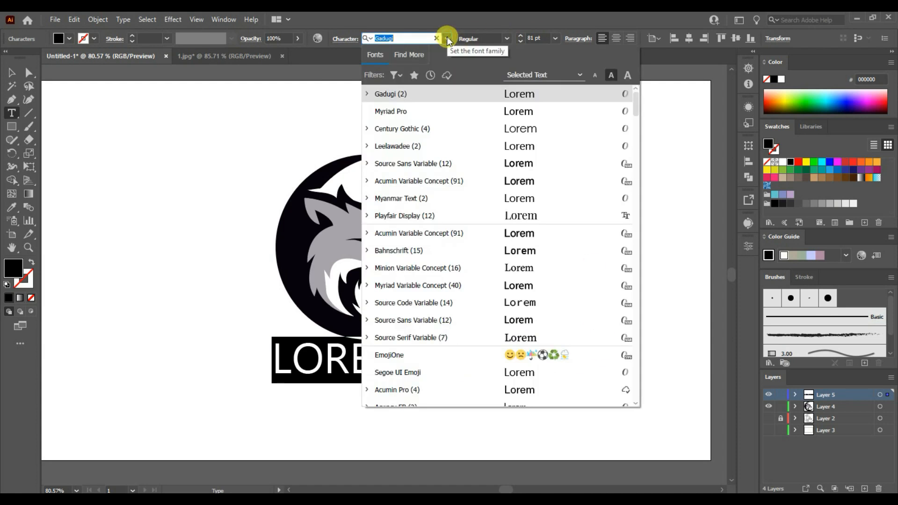
{"action": "left_click", "coordinate": [515, 144]}
- Shift the LOREM IPSUM text so it sits clear beneath the moon, and expand it into outlines
{"action": "left_click", "coordinate": [11, 72]}
{"action": "left_click_drag", "start_coordinate": [424, 367], "coordinate": [397, 372]}
{"action": "left_click", "coordinate": [98, 19]}
{"action": "left_click", "coordinate": [112, 141]}
{"action": "key", "text": "Return"}
{"action": "left_click", "coordinate": [280, 389]}
- Fill only the outlined letters of LOREM with the grey sampled from the wolf's head
{"action": "left_click", "coordinate": [28, 72]}
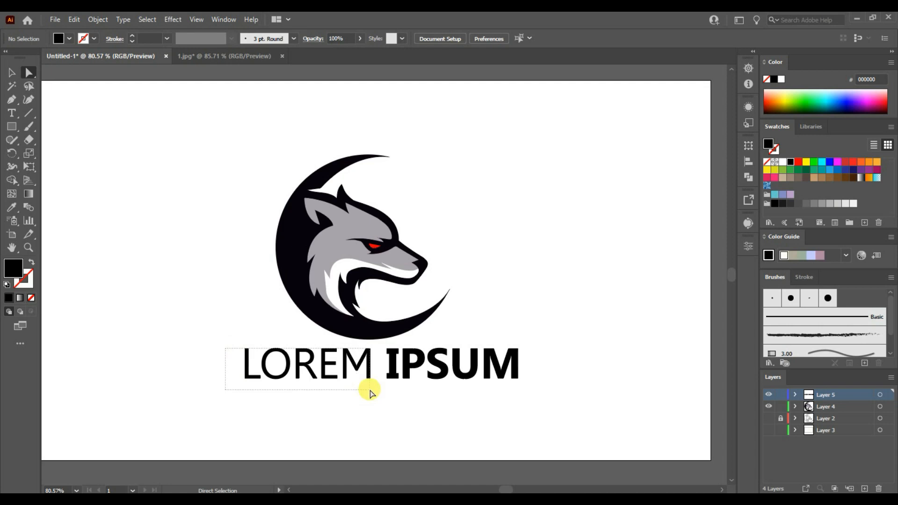
{"action": "left_click_drag", "start_coordinate": [367, 390], "coordinate": [234, 346]}
{"action": "left_click", "coordinate": [12, 208]}
{"action": "left_click", "coordinate": [316, 238]}
- Darken the grey of LOREM to a brightness of 38% with Recolor Artwork
{"action": "double_click", "coordinate": [13, 267]}
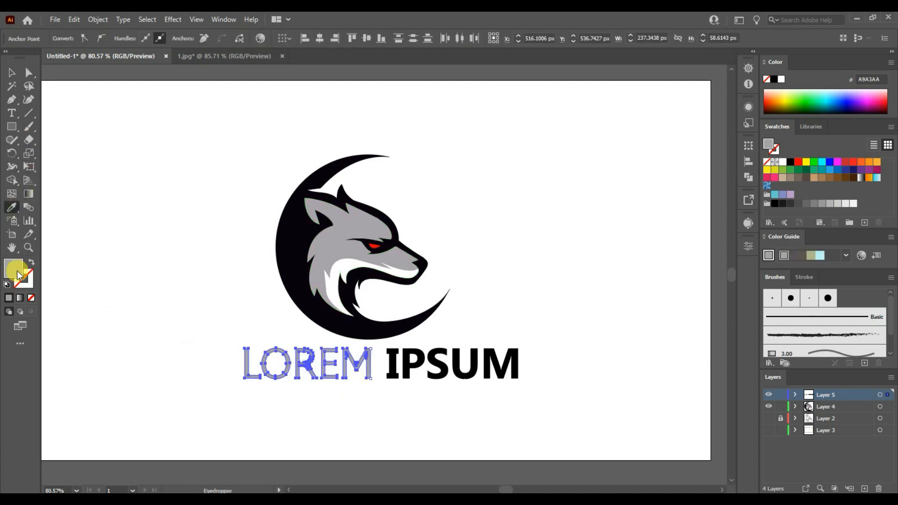
{"action": "left_click", "coordinate": [381, 249]}
{"action": "left_click", "coordinate": [864, 255]}
{"action": "left_click_drag", "start_coordinate": [605, 387], "coordinate": [588, 385]}
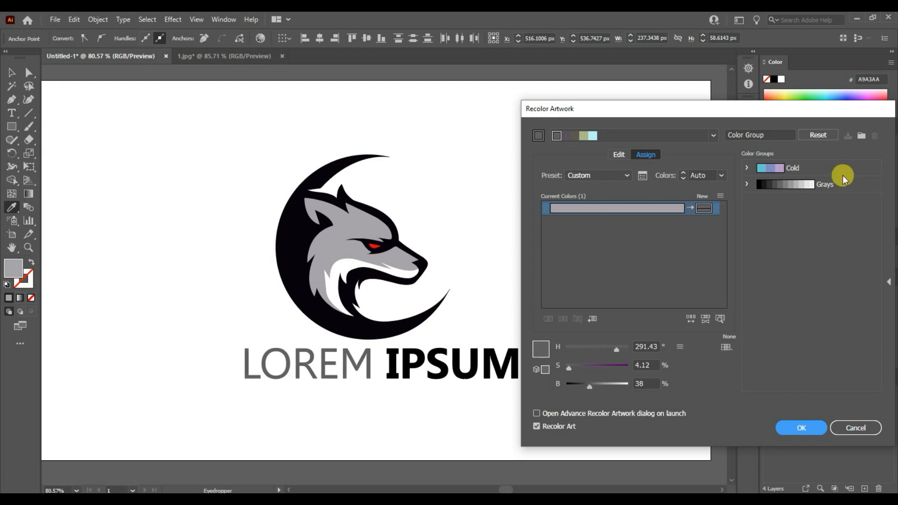
{"action": "left_click", "coordinate": [801, 428]}
- Scale the outlined LOREM IPSUM down slightly and centre it beneath the wolf logo
{"action": "left_click", "coordinate": [11, 73]}
{"action": "left_click_drag", "start_coordinate": [211, 387], "coordinate": [554, 354]}
{"action": "left_click_drag", "start_coordinate": [519, 382], "coordinate": [510, 376]}
{"action": "mouse_move", "coordinate": [390, 359]}
{"action": "left_mouse_down"}
{"action": "mouse_move", "coordinate": [407, 360]}
{"action": "mouse_move", "coordinate": [401, 365]}
{"action": "left_mouse_up"}
{"action": "key", "text": "ctrl+shift+a"}
- Add a separate text line reading "YOUR TAGLINE" above the wolf logo
{"action": "key", "text": "t"}
{"action": "left_click", "coordinate": [135, 148]}
{"action": "key", "text": "BackSpace"}
{"action": "type", "text": "YOUR TAGLINE"}
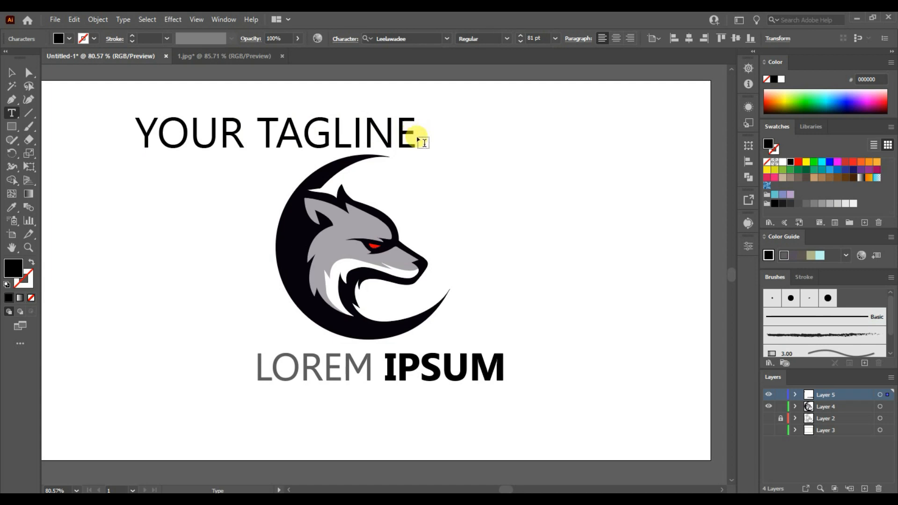
{"action": "key", "text": "ctrl+shift+a"}
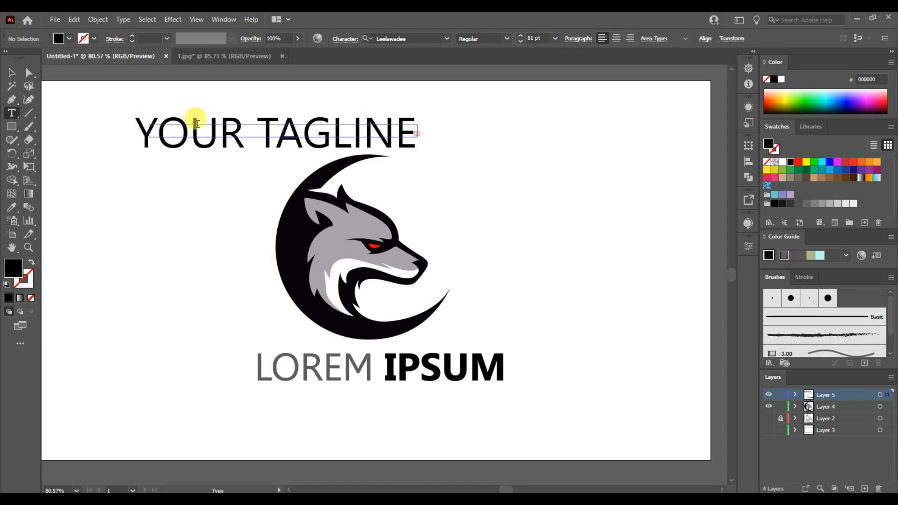
- Set the tagline's font to Gadugi Regular and reduce its size to 40 pt
{"action": "left_click_drag", "start_coordinate": [416, 136], "coordinate": [135, 131]}
{"action": "left_click", "coordinate": [411, 38]}
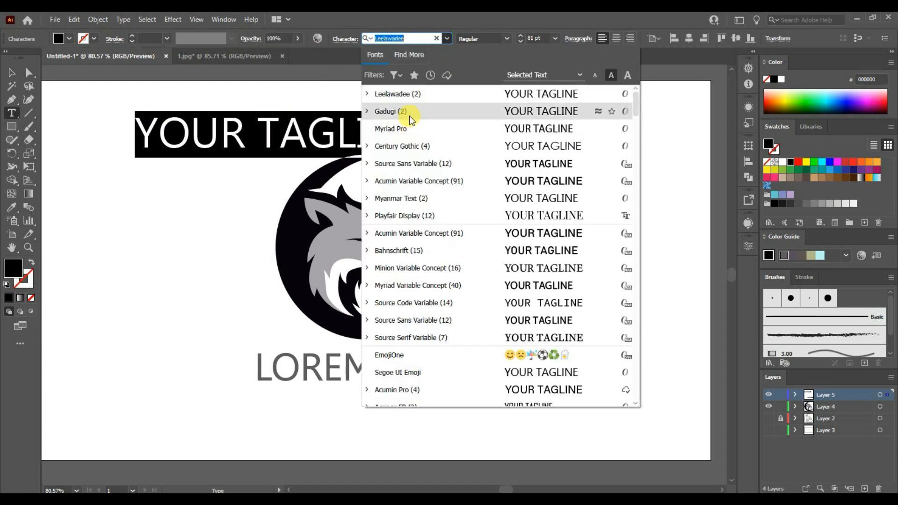
{"action": "left_click", "coordinate": [367, 111]}
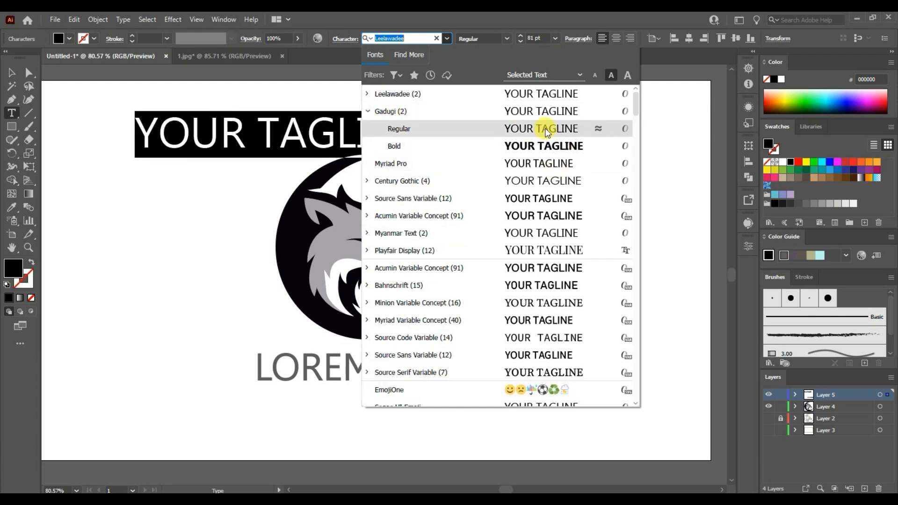
{"action": "left_click", "coordinate": [546, 132]}
{"action": "left_click", "coordinate": [521, 41]}
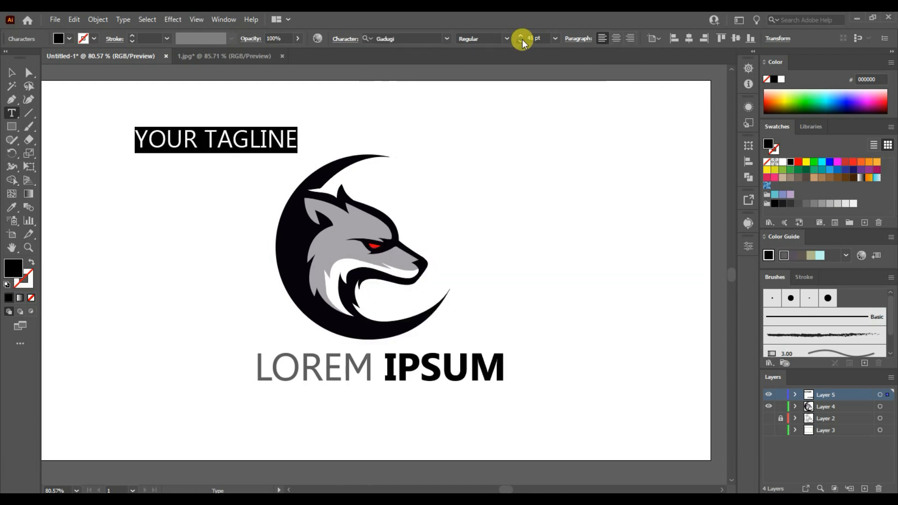
{"action": "left_click", "coordinate": [520, 41]}
- Widen the tagline's tracking to 360 and reduce its font size to 26 pt
{"action": "left_click", "coordinate": [748, 246]}
{"action": "left_click", "coordinate": [719, 324]}
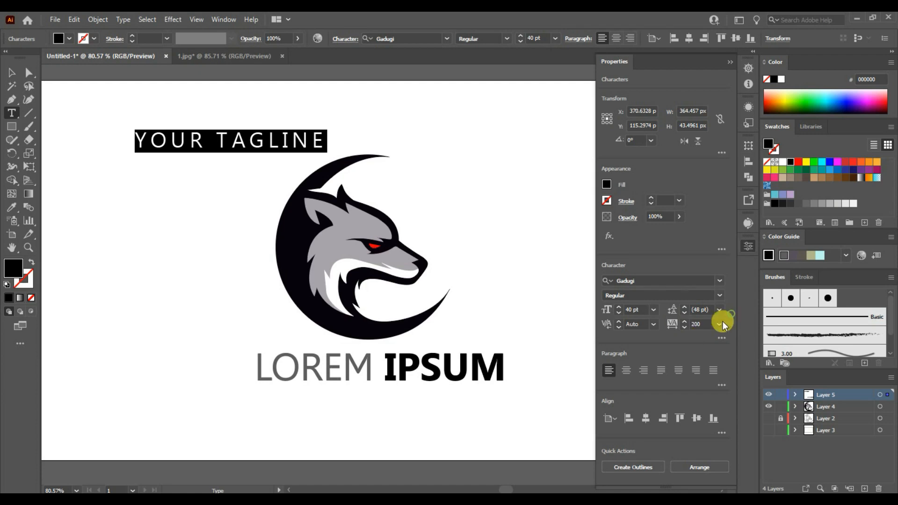
{"action": "left_click", "coordinate": [684, 321]}
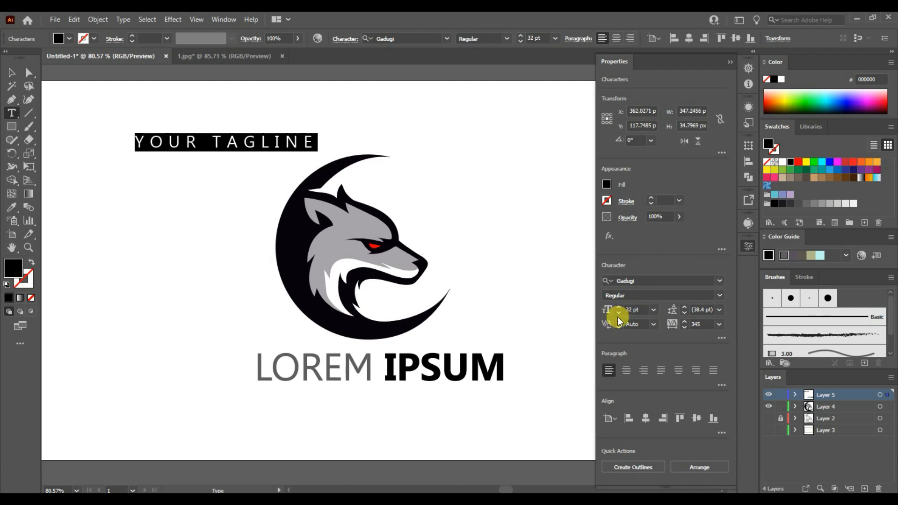
{"action": "left_click", "coordinate": [618, 312]}
{"action": "left_click", "coordinate": [618, 312]}
{"action": "left_click", "coordinate": [618, 312]}
{"action": "left_click", "coordinate": [618, 312]}
{"action": "left_click", "coordinate": [618, 312]}
{"action": "left_click", "coordinate": [684, 322]}
{"action": "left_click", "coordinate": [684, 322]}
{"action": "left_click", "coordinate": [684, 322]}
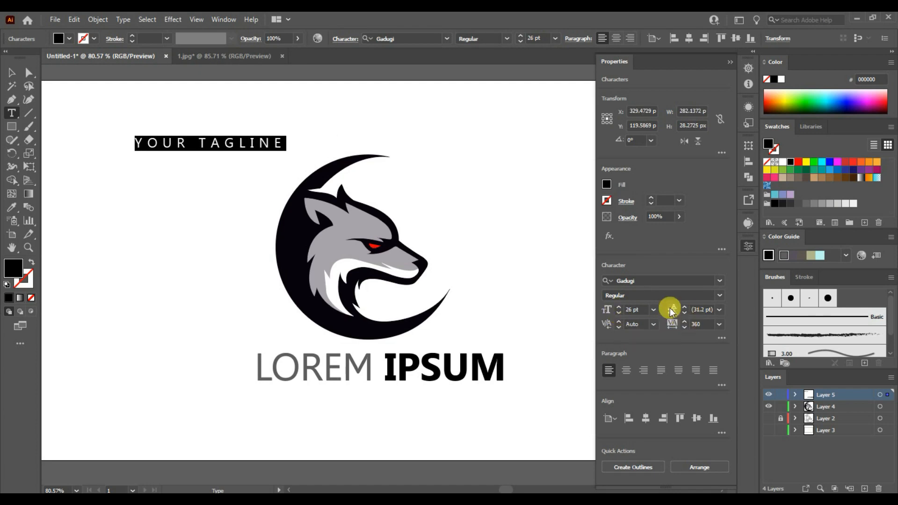
- Increase the tagline's font size to 31 pt
{"action": "left_click", "coordinate": [618, 306]}
{"action": "left_click", "coordinate": [618, 307]}
{"action": "left_click", "coordinate": [618, 307]}
{"action": "left_click", "coordinate": [618, 306]}
{"action": "left_click", "coordinate": [618, 306]}
{"action": "left_click", "coordinate": [730, 61]}
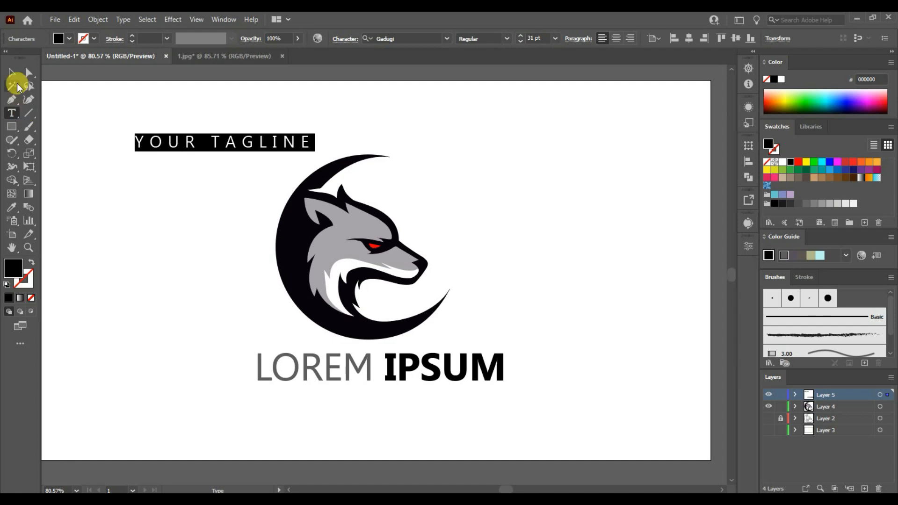
- Move the tagline beneath LOREM IPSUM and shift the entire logo with its text upward
{"action": "left_click", "coordinate": [12, 72]}
{"action": "left_click_drag", "start_coordinate": [215, 146], "coordinate": [383, 402]}
{"action": "left_click", "coordinate": [558, 402]}
{"action": "key", "text": "ctrl+a"}
{"action": "left_click_drag", "start_coordinate": [460, 362], "coordinate": [454, 322]}
{"action": "left_click", "coordinate": [462, 370]}
- Duplicate Layer 4 and offset the copied wolf artwork slightly down and to the right behind the original
{"action": "left_click_drag", "start_coordinate": [243, 80], "coordinate": [496, 269]}
{"action": "left_click_drag", "start_coordinate": [845, 405], "coordinate": [864, 489]}
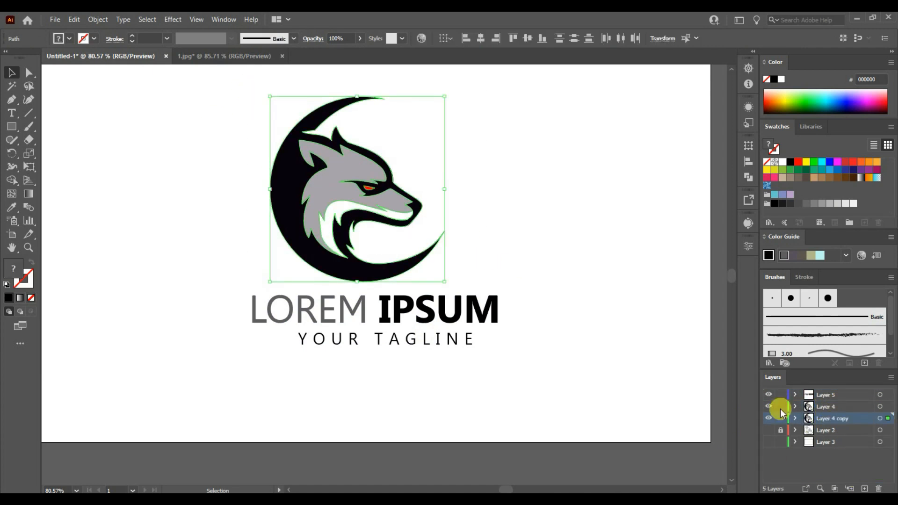
{"action": "left_click", "coordinate": [435, 203]}
{"action": "left_click", "coordinate": [887, 417]}
{"action": "left_click_drag", "start_coordinate": [392, 96], "coordinate": [410, 98]}
{"action": "left_click", "coordinate": [887, 417]}
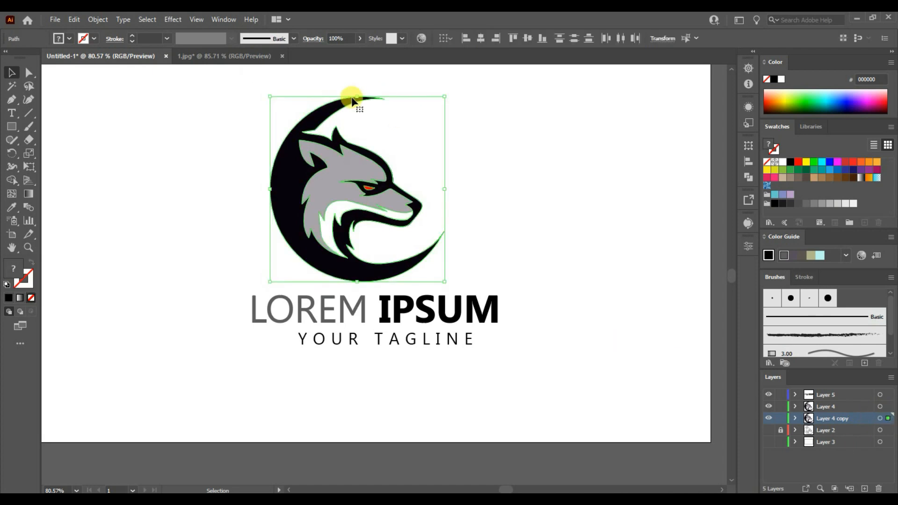
{"action": "left_click_drag", "start_coordinate": [356, 97], "coordinate": [364, 130]}
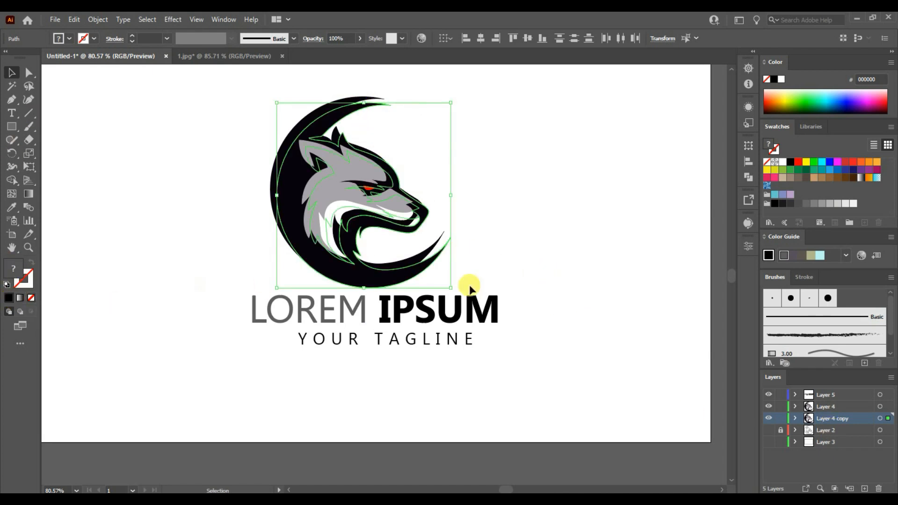
- Fill all shapes of the copied wolf artwork with the moon's black, 09020C
{"action": "left_click", "coordinate": [12, 207]}
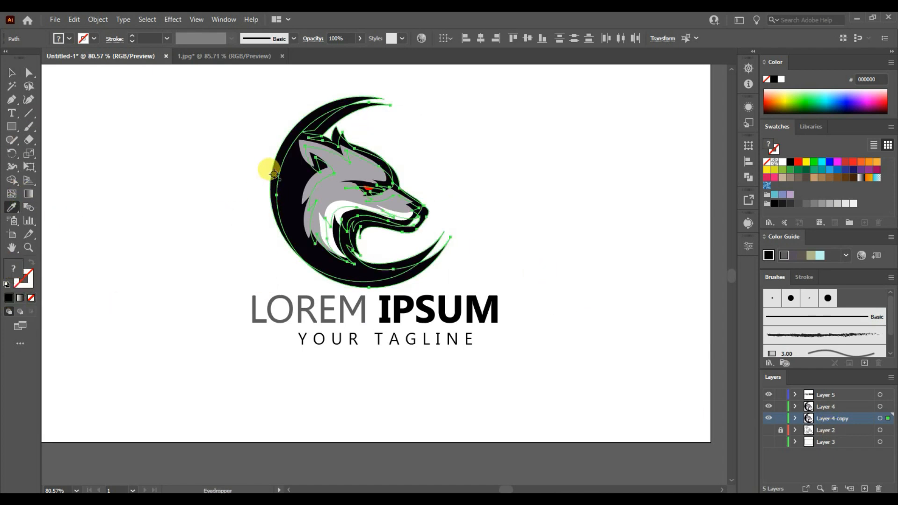
{"action": "left_click", "coordinate": [270, 159]}
{"action": "left_click", "coordinate": [17, 73]}
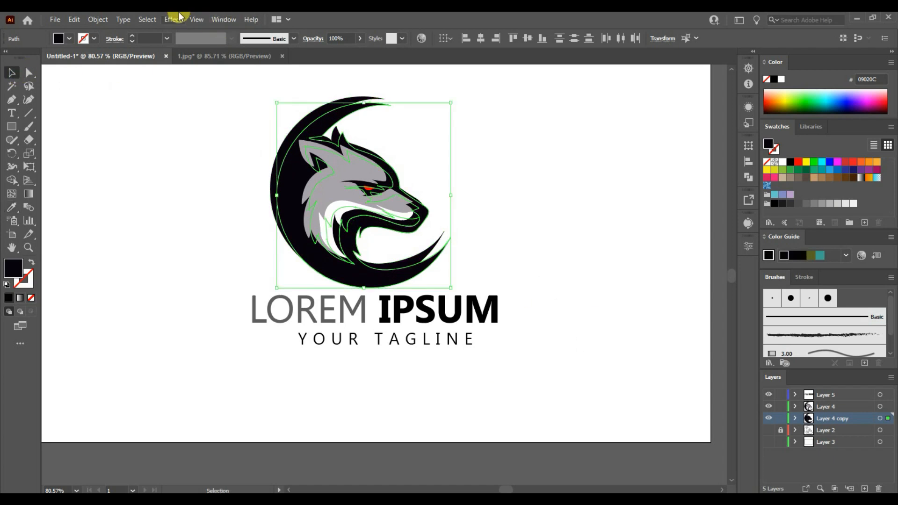
- Apply a blur effect to the black wolf copy to form a soft shadow
{"action": "left_click", "coordinate": [172, 19]}
{"action": "mouse_move", "coordinate": [251, 196]}
{"action": "left_click", "coordinate": [318, 205]}
{"action": "mouse_move", "coordinate": [519, 222]}
{"action": "left_mouse_down"}
{"action": "mouse_move", "coordinate": [562, 221]}
{"action": "mouse_move", "coordinate": [532, 220]}
{"action": "left_mouse_up"}
{"action": "left_click", "coordinate": [543, 247]}
{"action": "left_click", "coordinate": [521, 241]}
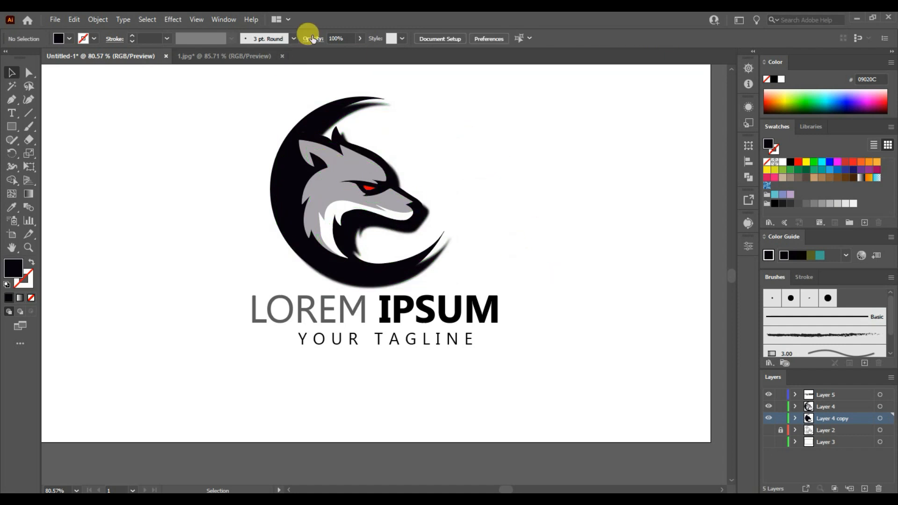
- Set the opacity of the blurred shadow on Layer 4 copy to 50%
{"action": "left_click", "coordinate": [879, 418]}
{"action": "left_click", "coordinate": [360, 38]}
{"action": "left_click_drag", "start_coordinate": [336, 48], "coordinate": [338, 49]}
{"action": "left_click", "coordinate": [562, 236]}
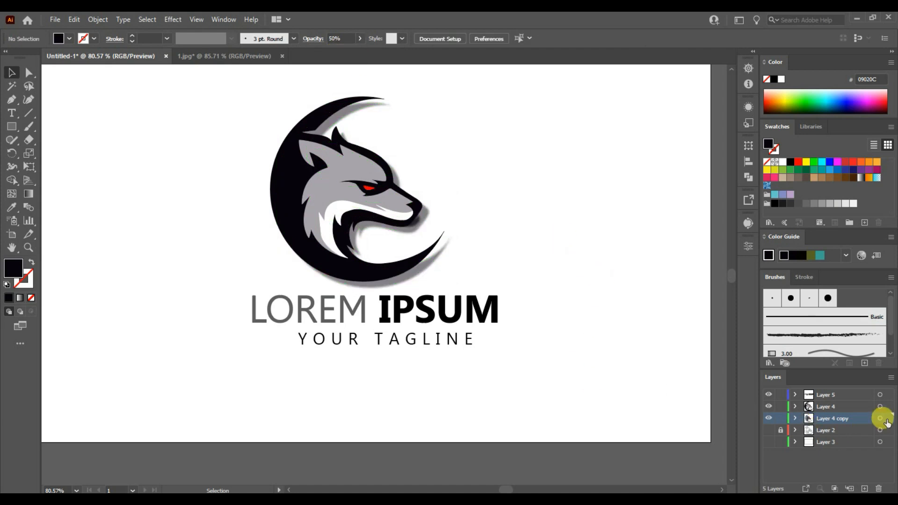
- Nudge the shadow up and slightly left so it lies closer behind the wolf logo
{"action": "left_click", "coordinate": [881, 418]}
{"action": "key", "text": "Up"}
{"action": "key", "text": "Up"}
{"action": "key", "text": "Up"}
{"action": "key", "text": "Left"}
{"action": "key", "text": "Up"}
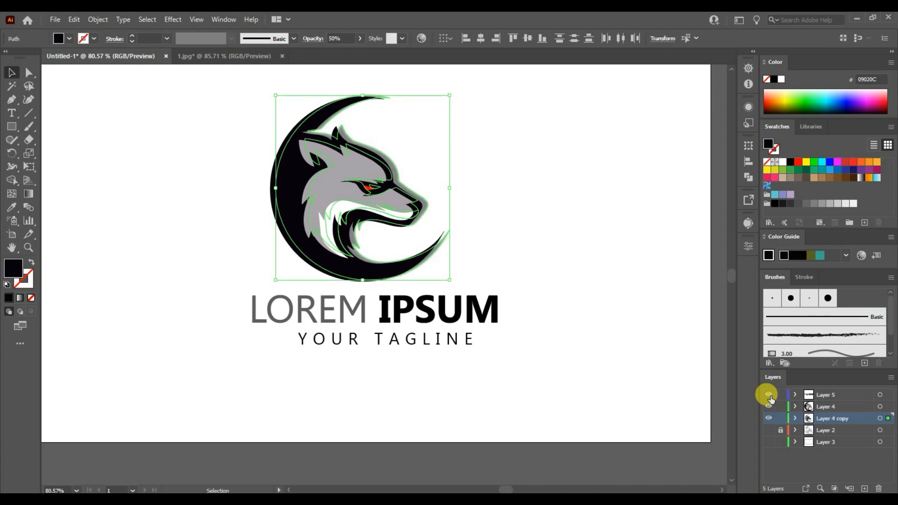
{"action": "left_click", "coordinate": [605, 326]}
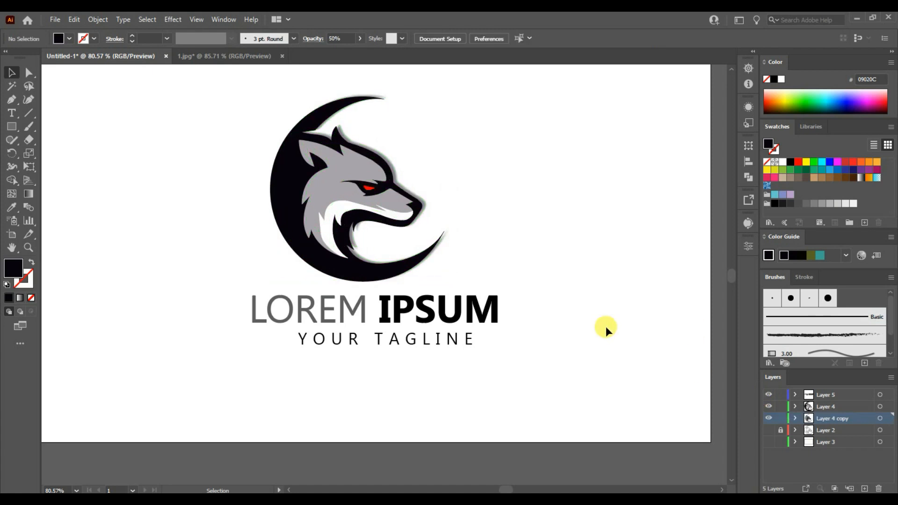
- Lower the opacity of the shadow on Layer 4 copy further
{"action": "left_click", "coordinate": [880, 418]}
{"action": "left_click", "coordinate": [360, 37]}
{"action": "left_click_drag", "start_coordinate": [337, 52], "coordinate": [329, 52]}
{"action": "left_click", "coordinate": [594, 292]}
{"action": "left_click_drag", "start_coordinate": [211, 296], "coordinate": [473, 378]}
{"action": "left_click", "coordinate": [552, 390]}
{"action": "left_click", "coordinate": [274, 230]}
{"action": "left_click", "coordinate": [527, 391]}
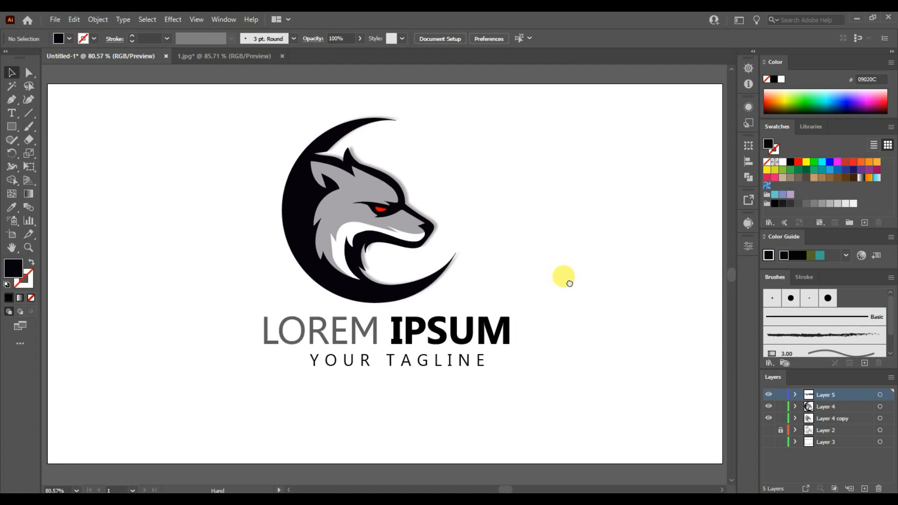
- Scale down the complete logo with its shadow and text, and position it at the middle of the artboard
{"action": "left_click_drag", "start_coordinate": [237, 148], "coordinate": [565, 414]}
{"action": "left_click_drag", "start_coordinate": [509, 371], "coordinate": [444, 302]}
{"action": "left_click_drag", "start_coordinate": [359, 207], "coordinate": [385, 258]}
{"action": "left_click", "coordinate": [559, 333]}
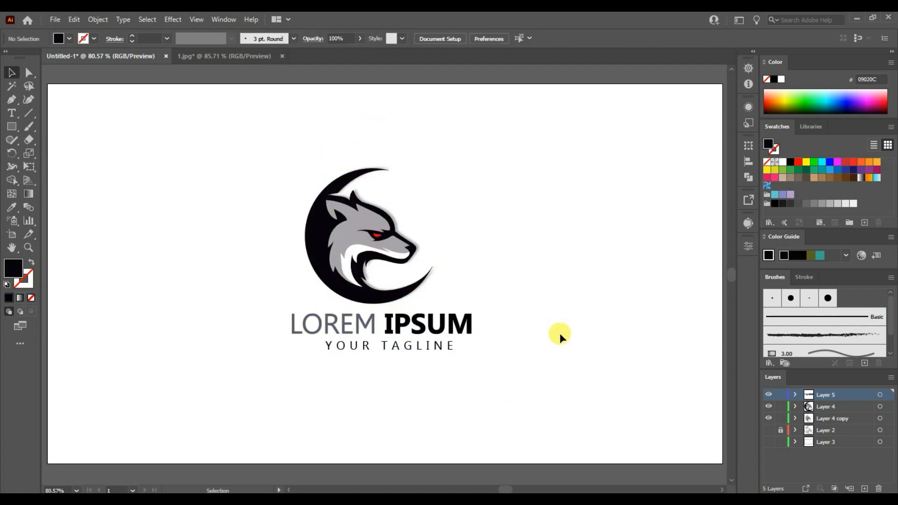